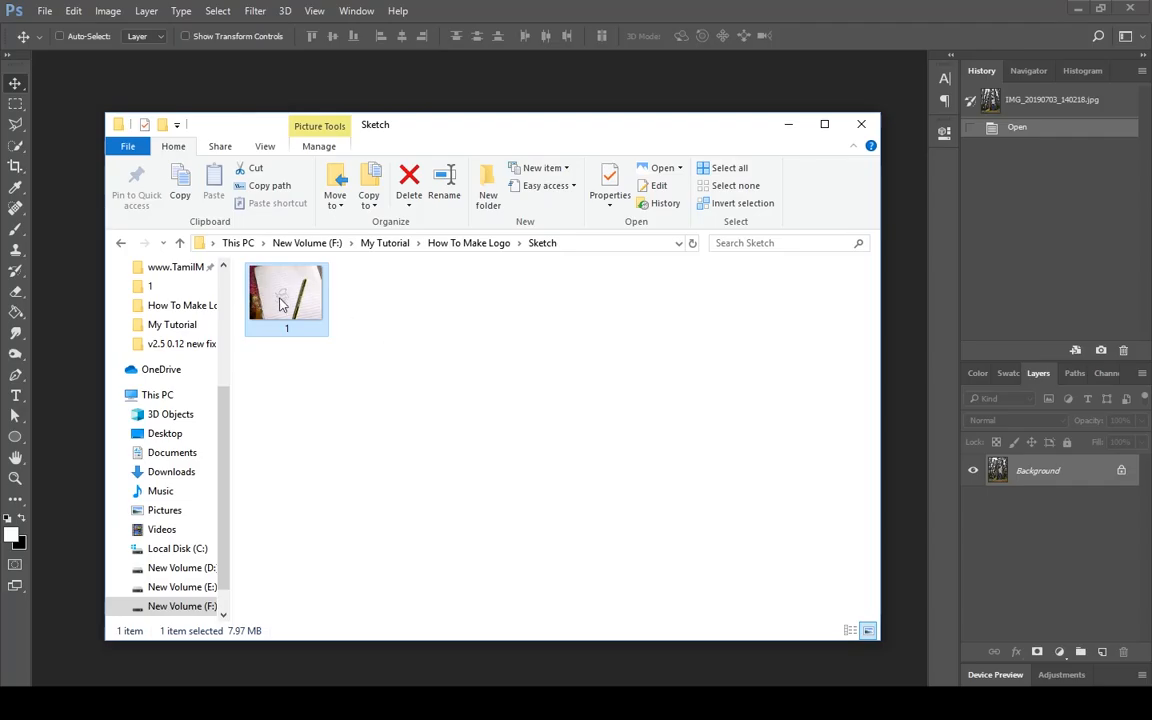
# Step: Open the sketch photo 1 from the Sketch folder as a document in Photoshop
pyautogui.moveTo(281, 305); pyautogui.dragTo(467, 93)
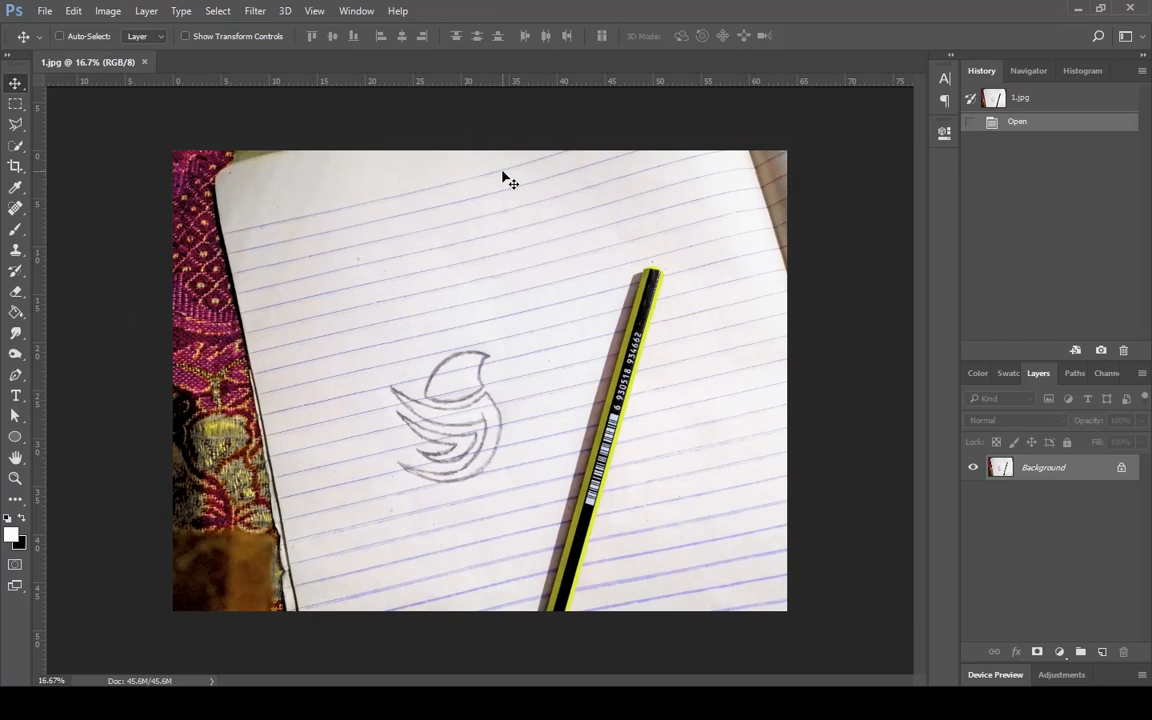
pyautogui.hotkey('ctrl', '+')
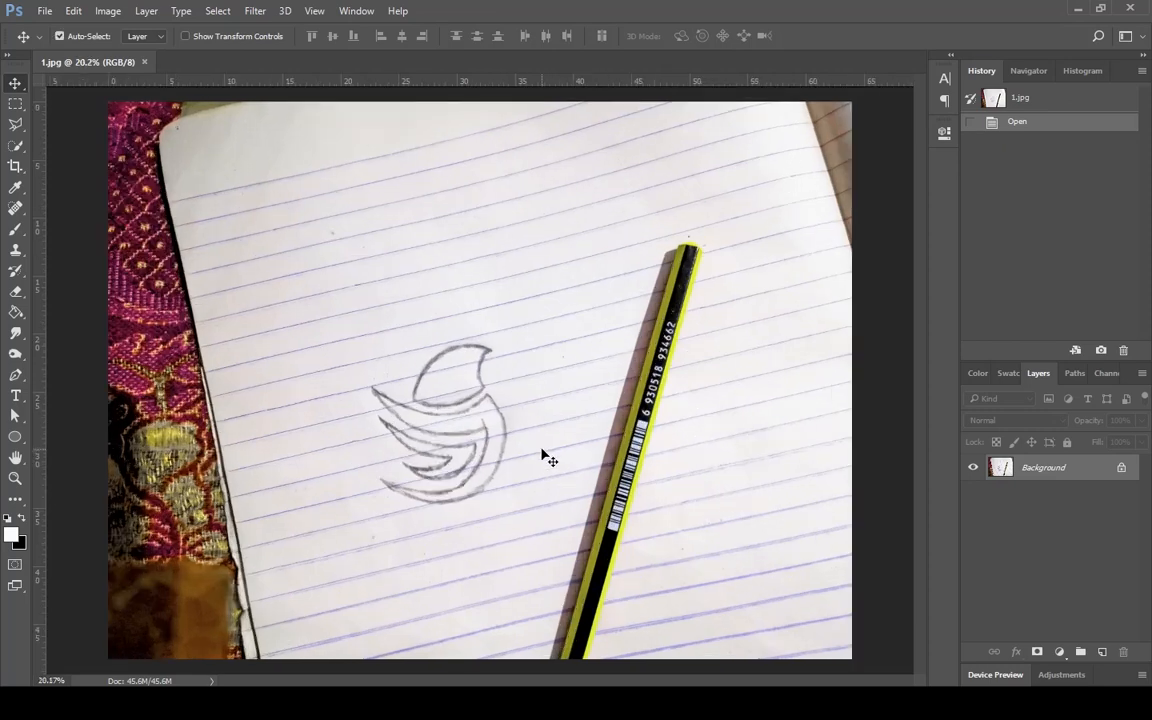
pyautogui.scroll(-1, 552, 459)
pyautogui.scroll(-1, 560, 467)
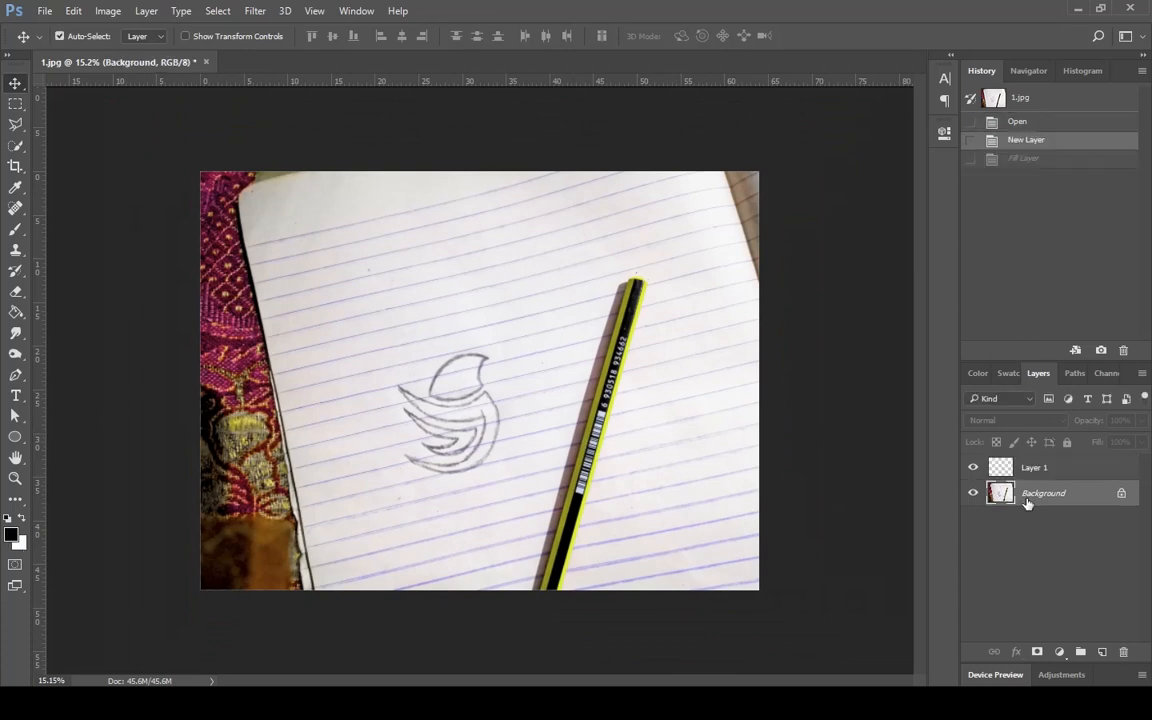
# Step: Duplicate the Background photo layer and fill the original Background layer with white
pyautogui.hotkey('ctrl', 'j')
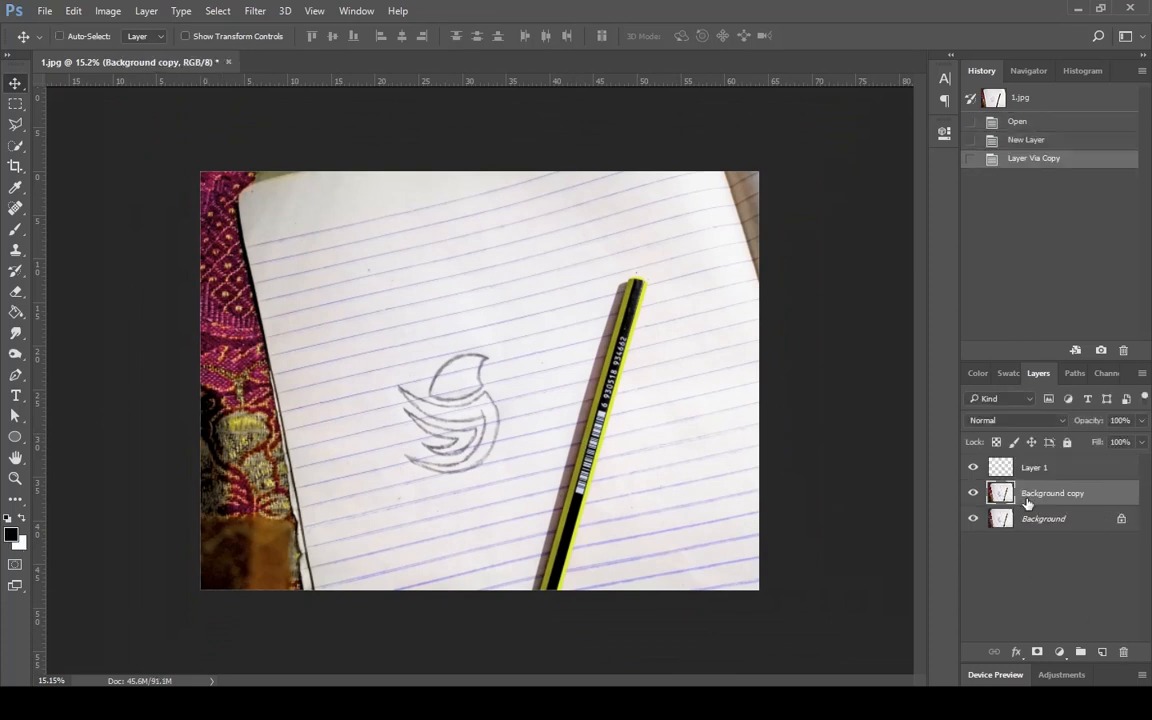
pyautogui.click(1038, 521)
pyautogui.hotkey('ctrl', 'BackSpace')
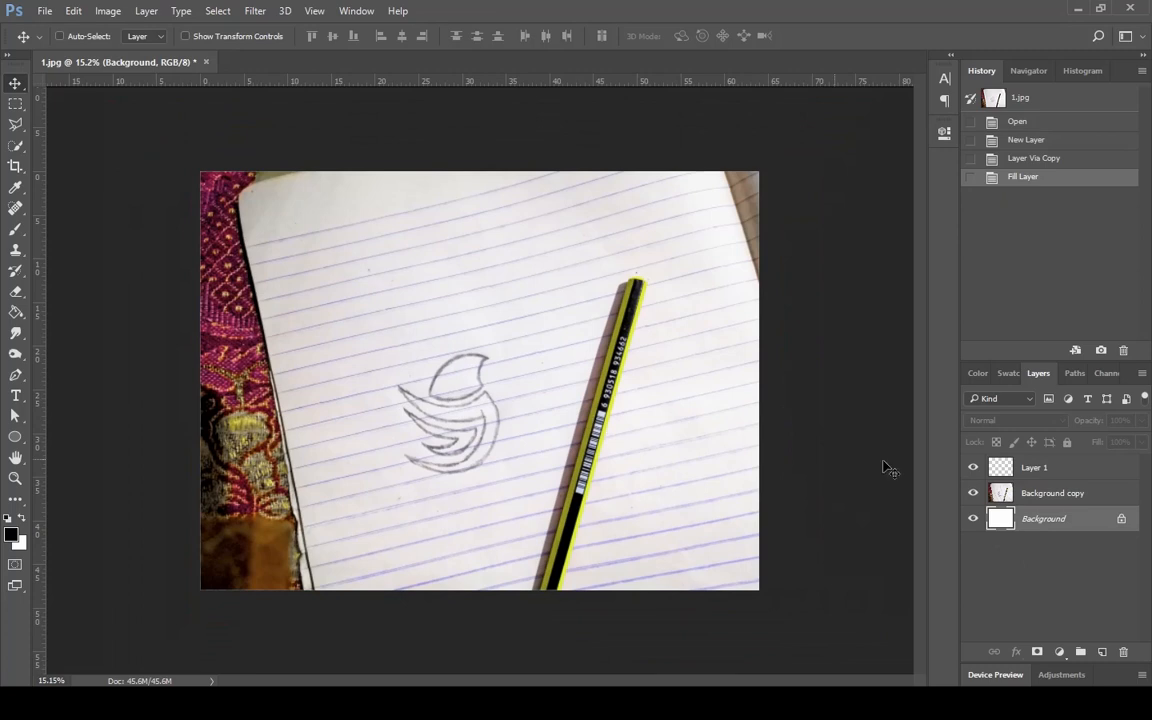
# Step: Rename the duplicated photo layer as Sketch
pyautogui.click(1040, 494)
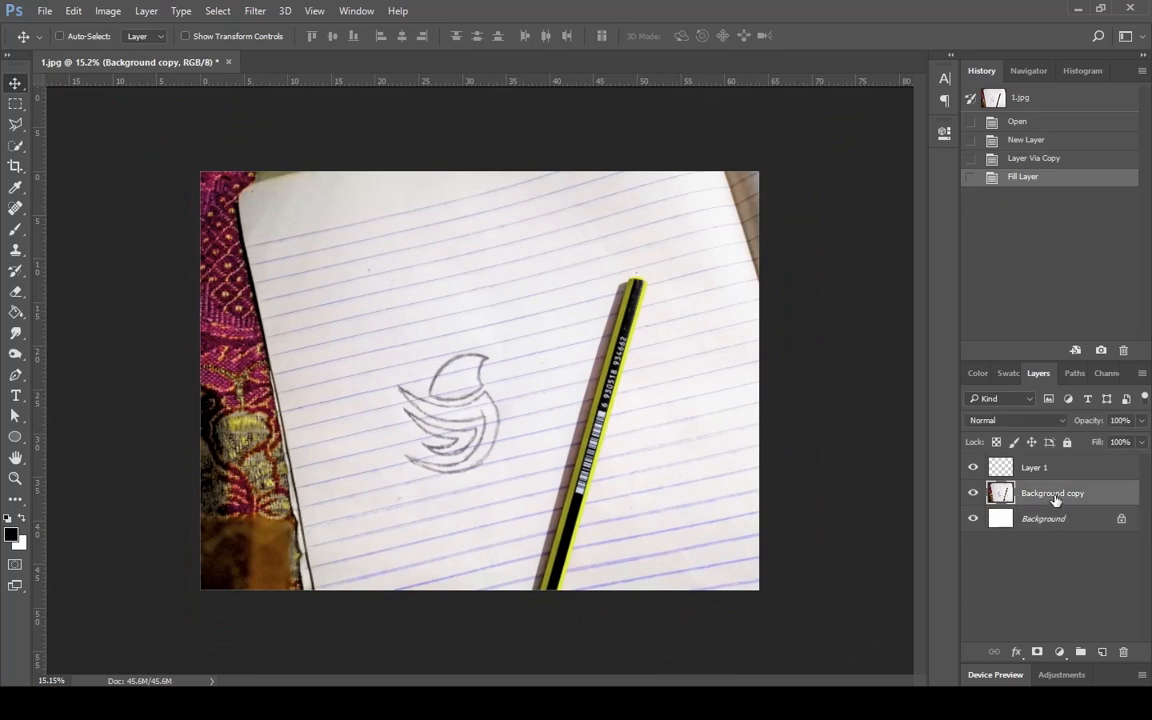
pyautogui.doubleClick(1054, 495)
pyautogui.write('Sketch')
pyautogui.press('Return')
# Step: Add a horizontal guide through the image's middle and rotate the Sketch layer about 12.4° clockwise with Free Transform
pyautogui.hotkey('ctrl', 't')
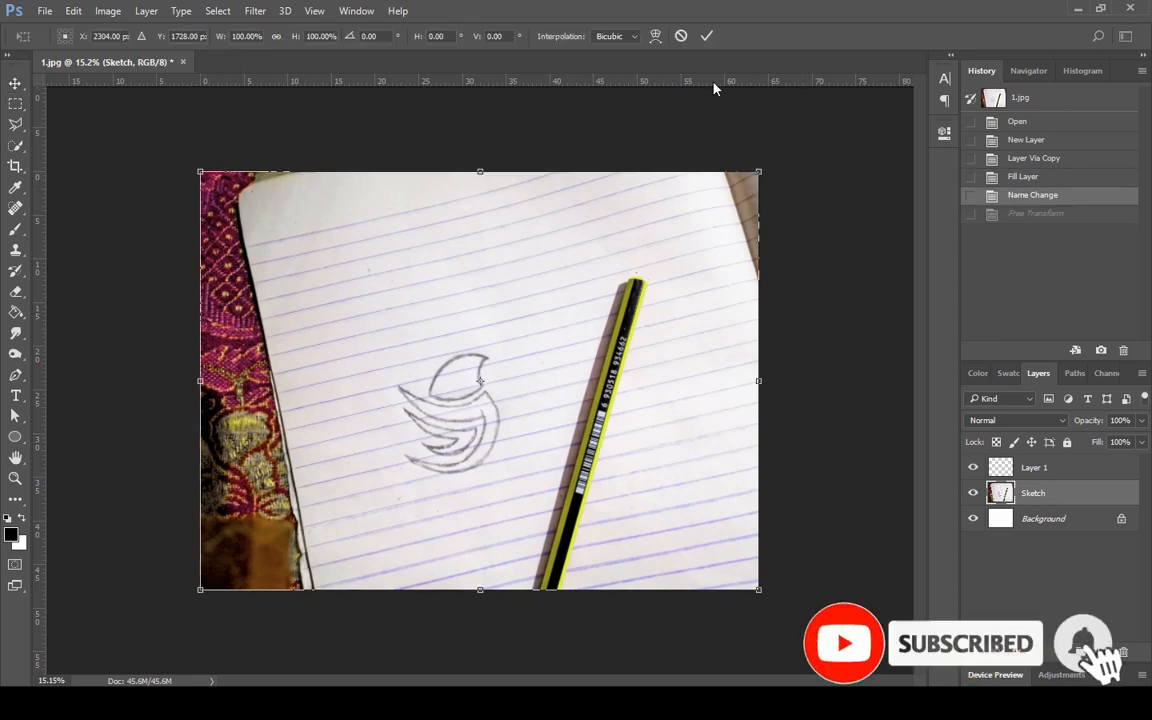
pyautogui.moveTo(713, 88); pyautogui.dragTo(733, 380)
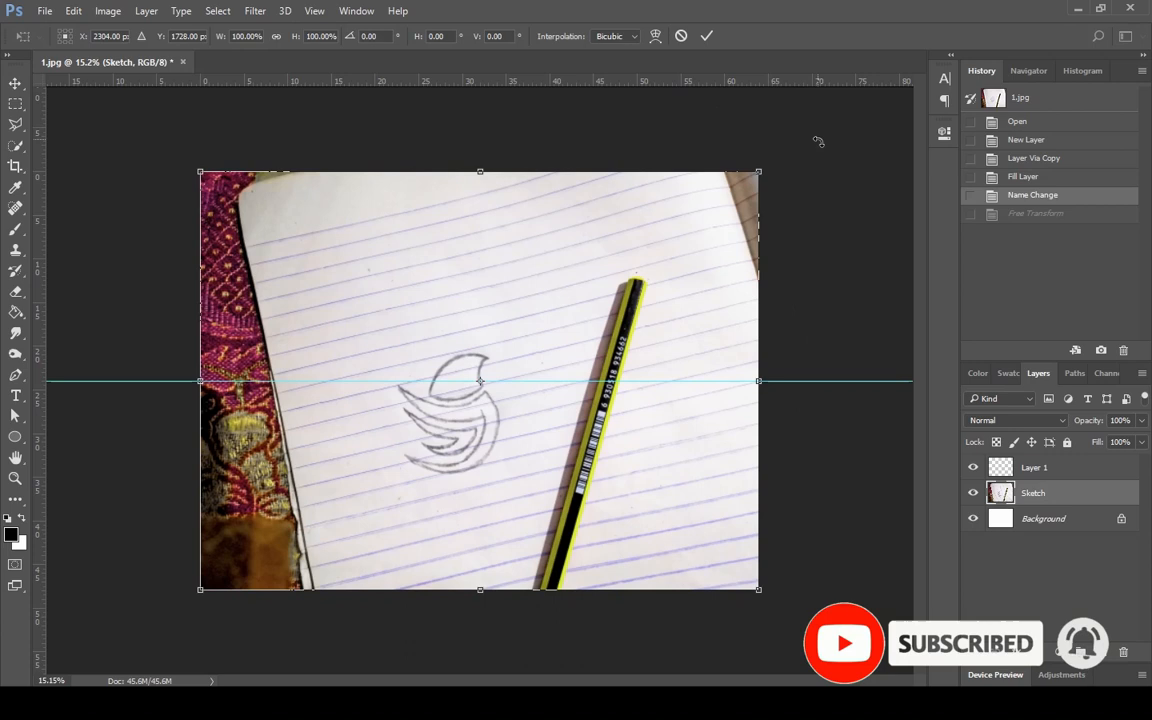
pyautogui.moveTo(818, 141); pyautogui.dragTo(855, 227)
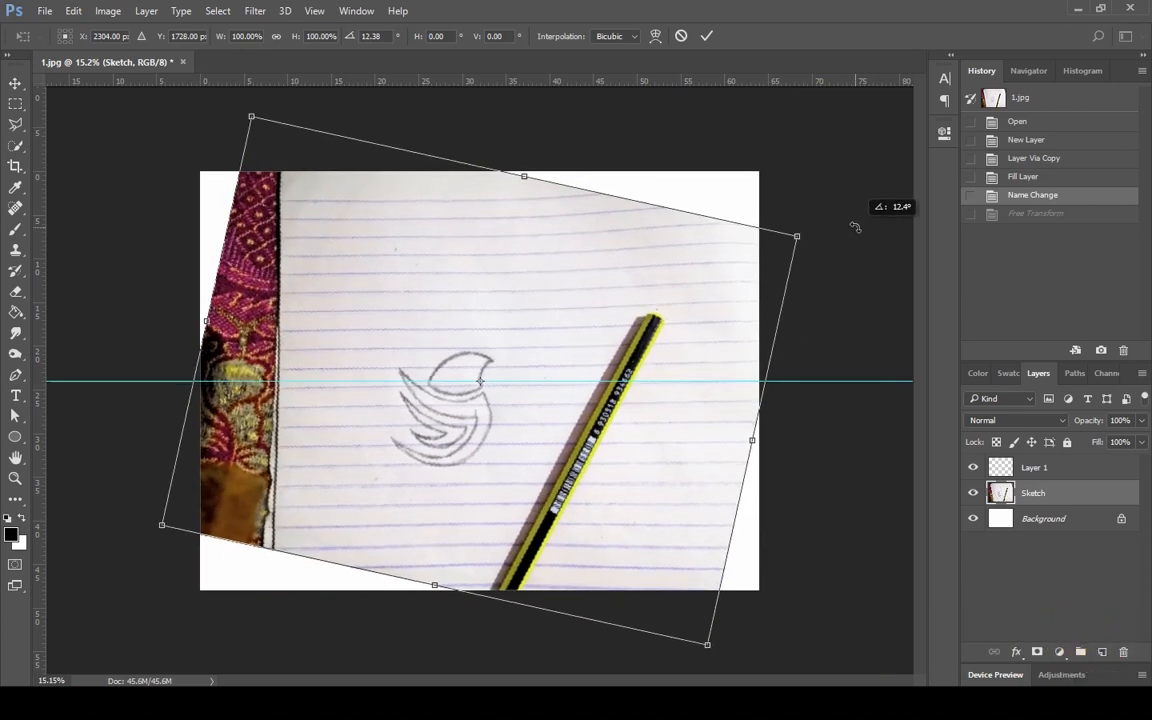
pyautogui.moveTo(855, 227); pyautogui.dragTo(855, 227)
# Step: Nudge the Sketch layer slightly upward, refine its rotation to about 12.9° and reduce its height to about 98%
pyautogui.press('Up')
pyautogui.press('Up')
pyautogui.press('Up')
pyautogui.press('Up')
pyautogui.press('Up')
pyautogui.press('Up')
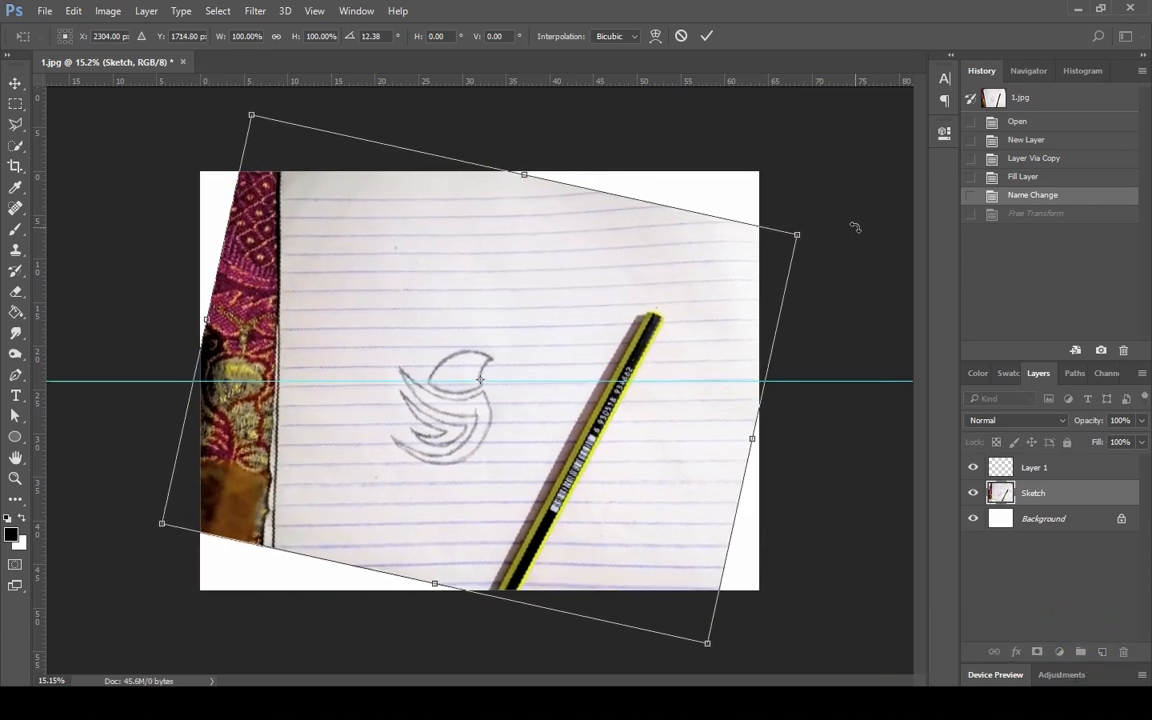
pyautogui.moveTo(855, 227); pyautogui.dragTo(860, 230)
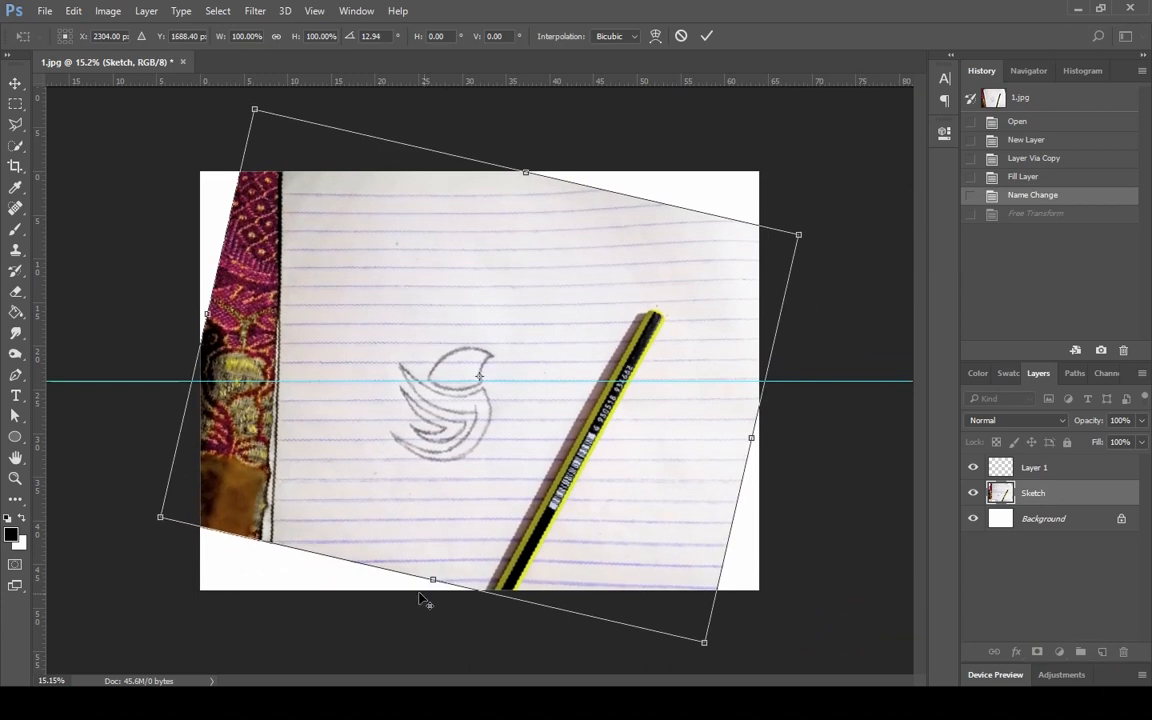
pyautogui.moveTo(431, 577)
pyautogui.mouseDown()
pyautogui.moveTo(433, 566)
pyautogui.moveTo(433, 577)
pyautogui.mouseUp()
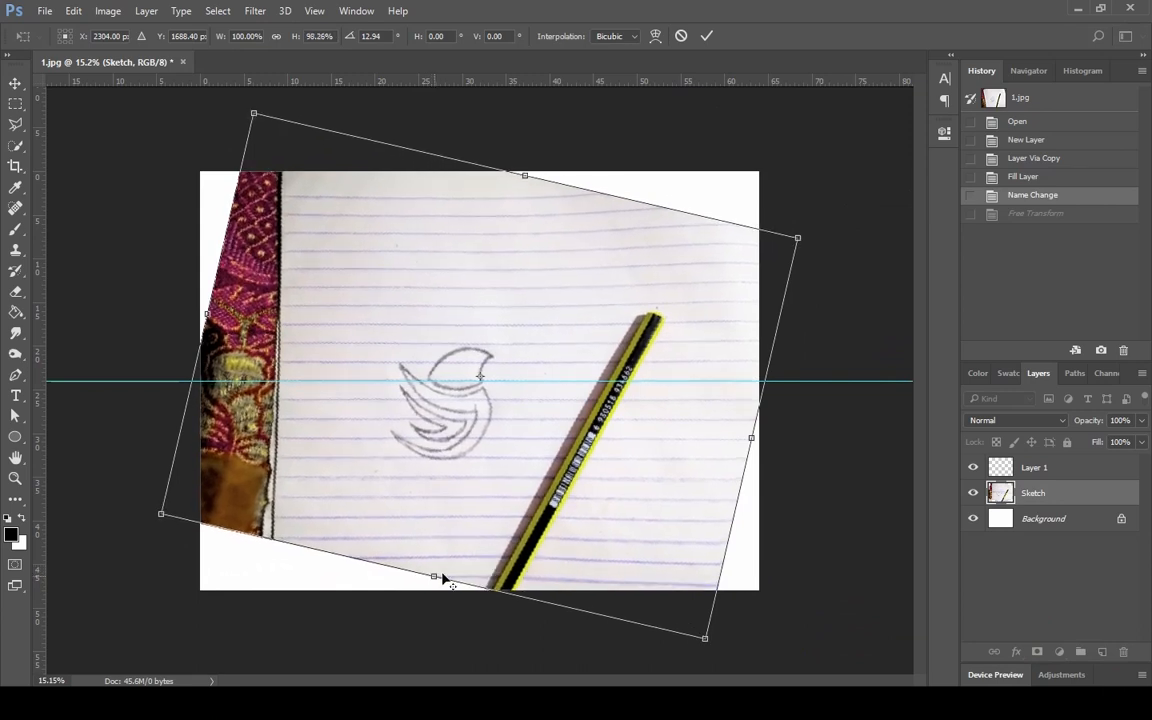
pyautogui.press('Return')
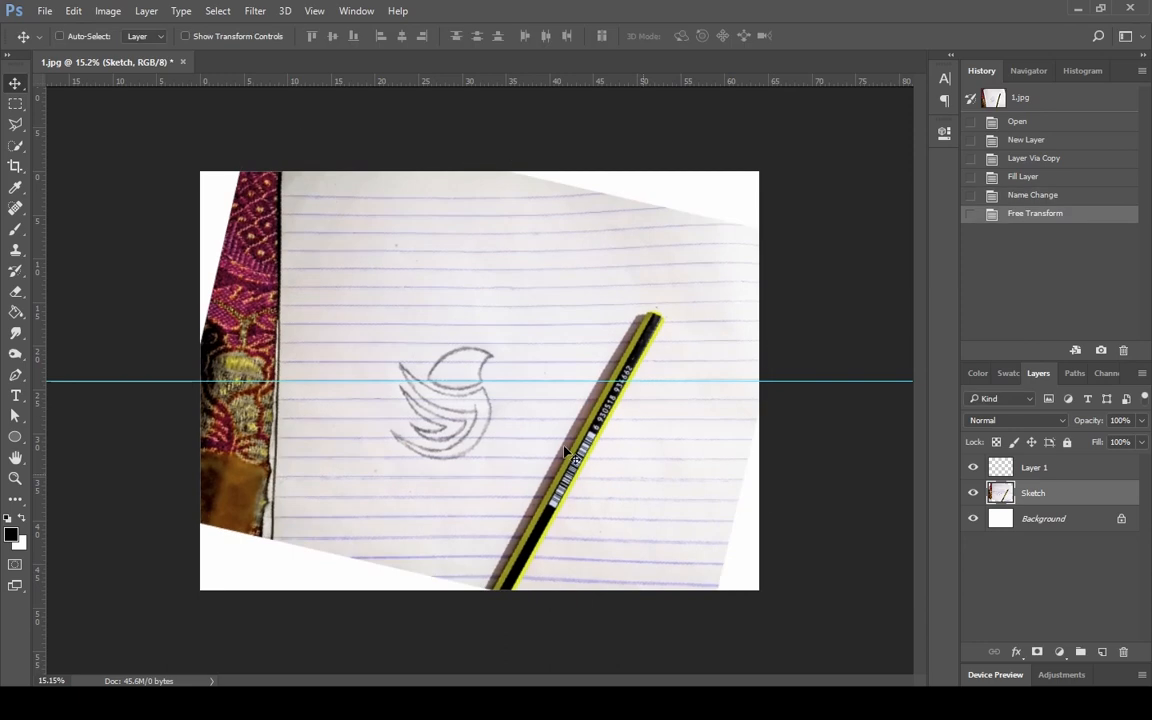
# Step: Set up the Pen tool in Shape mode with a black fill and no stroke
pyautogui.scroll(5, 497, 400)
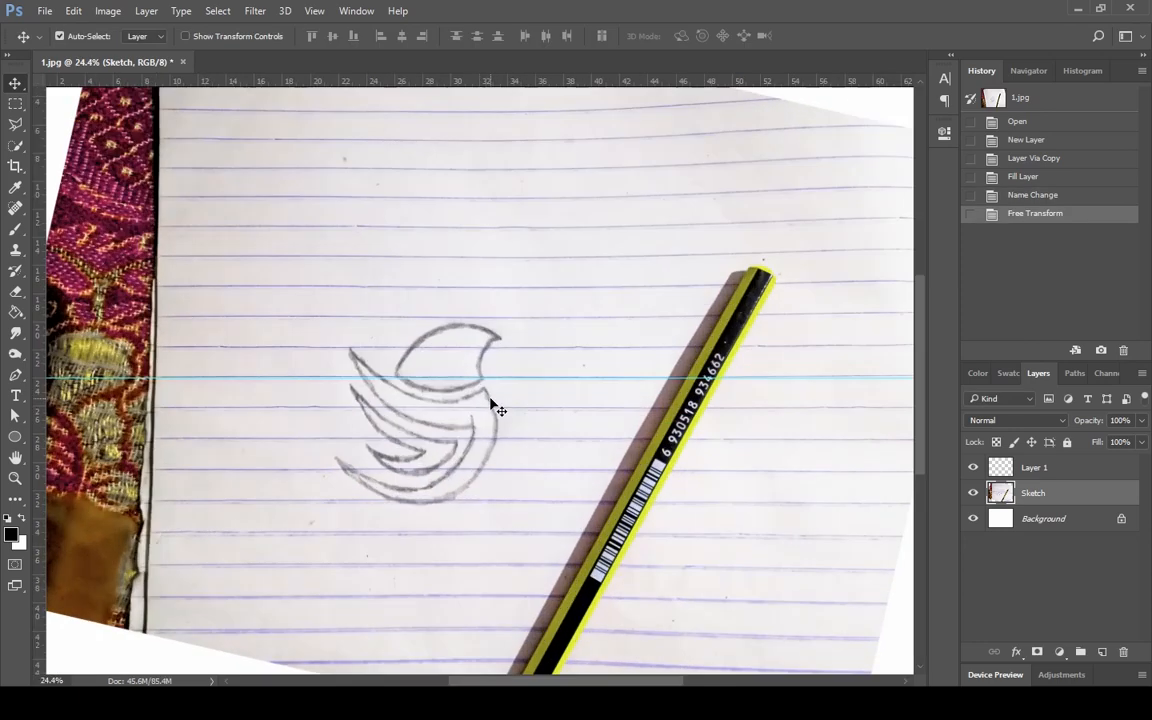
pyautogui.scroll(1, 493, 410)
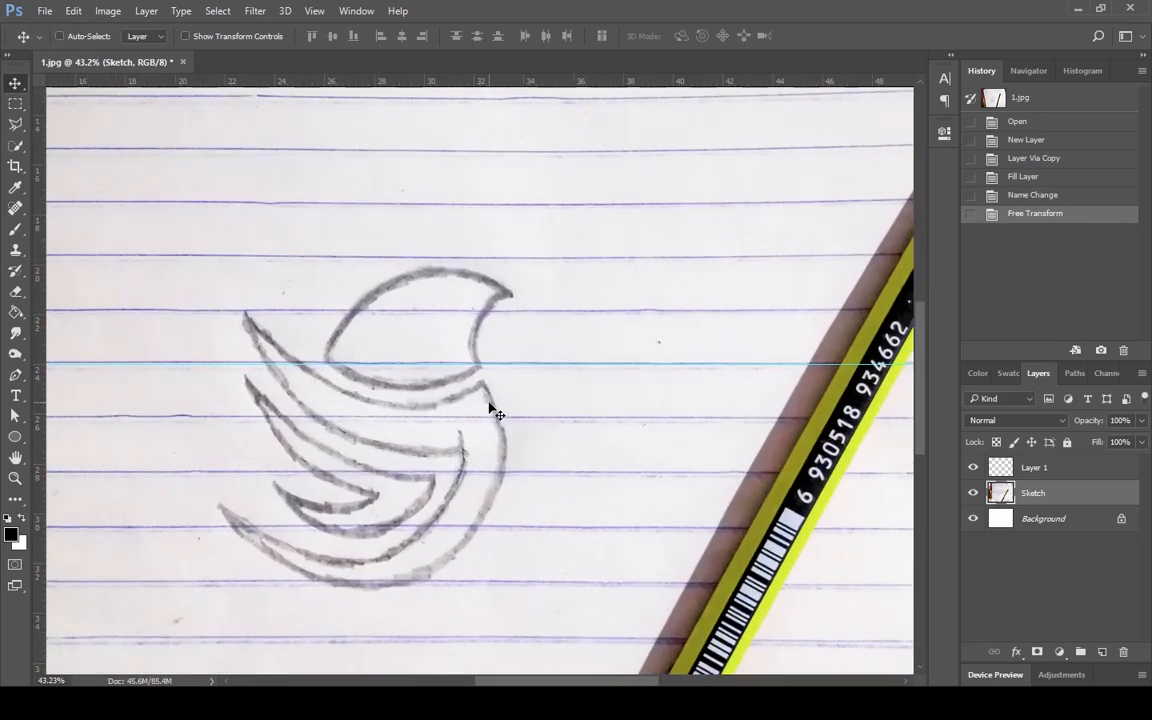
pyautogui.click(16, 379)
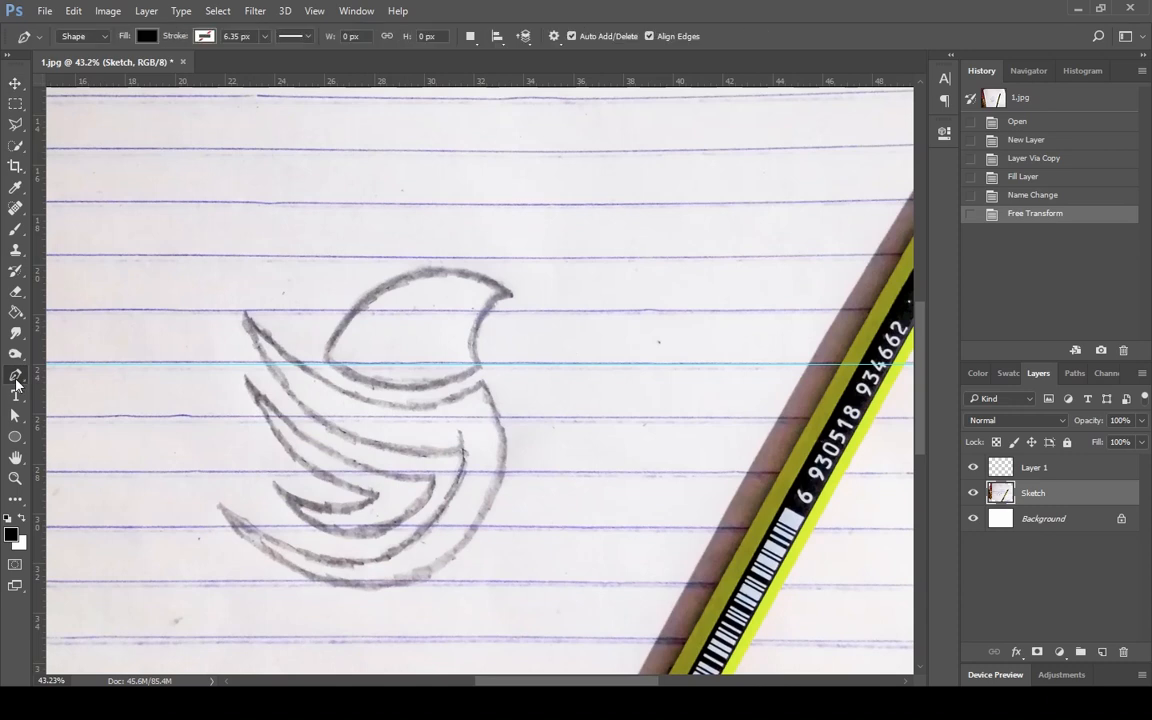
pyautogui.click(146, 37)
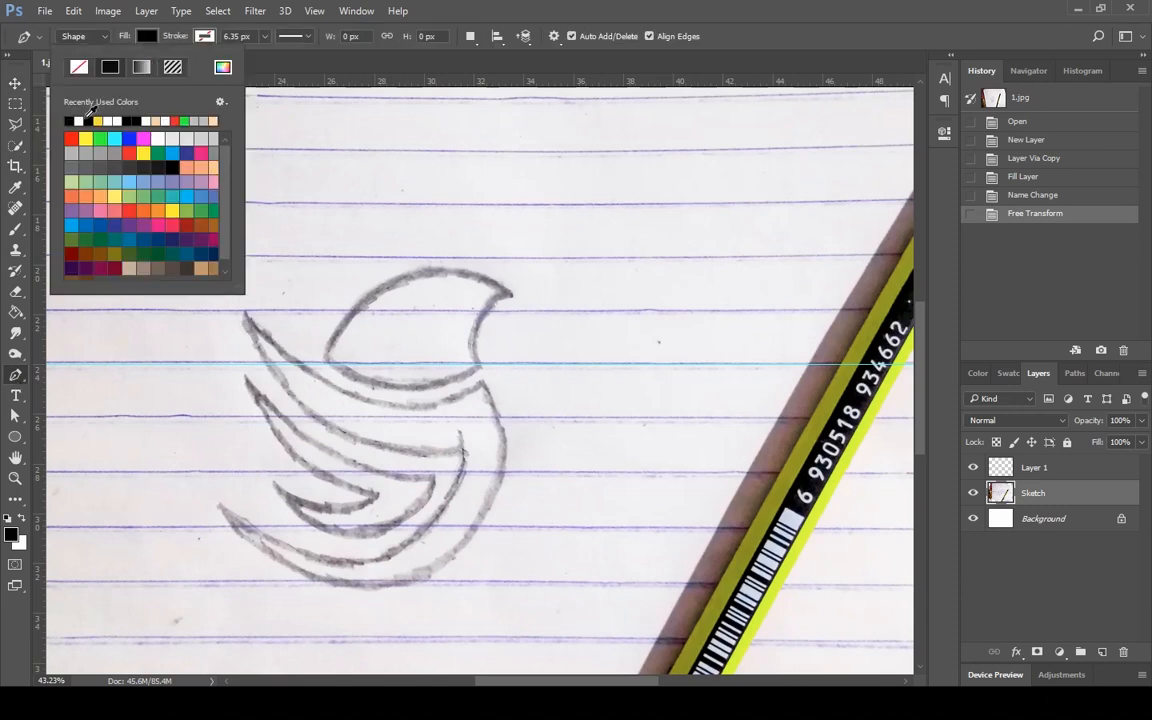
pyautogui.click(204, 40)
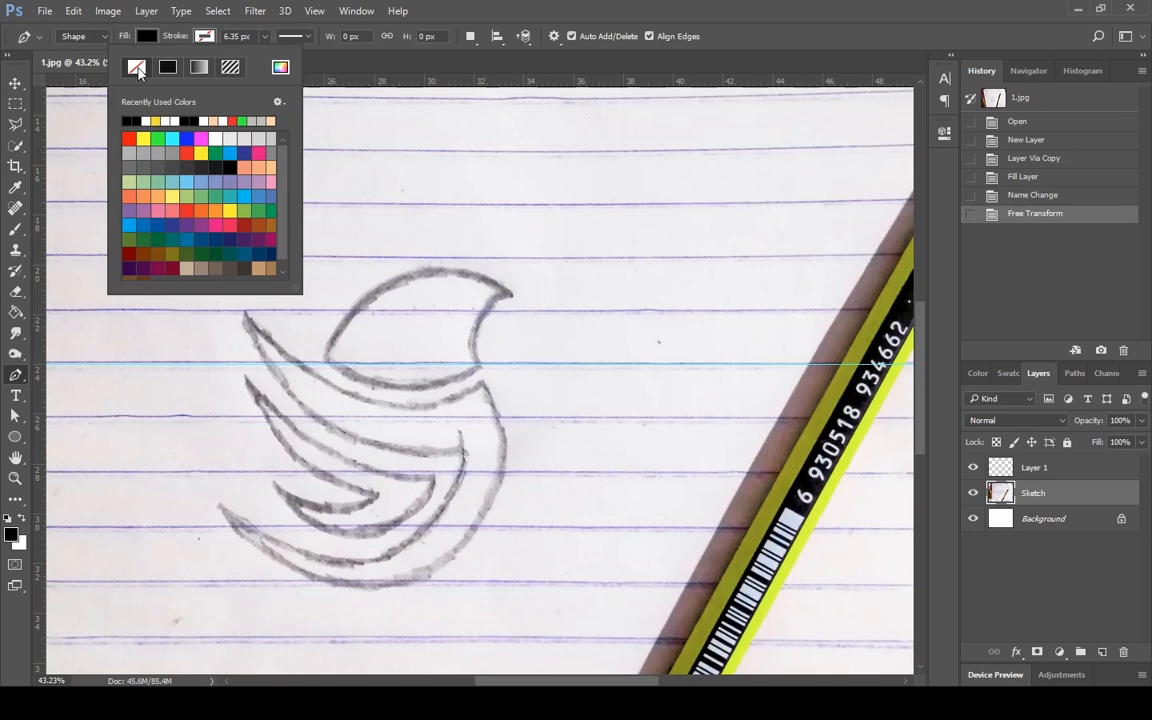
pyautogui.click(84, 36)
pyautogui.click(84, 52)
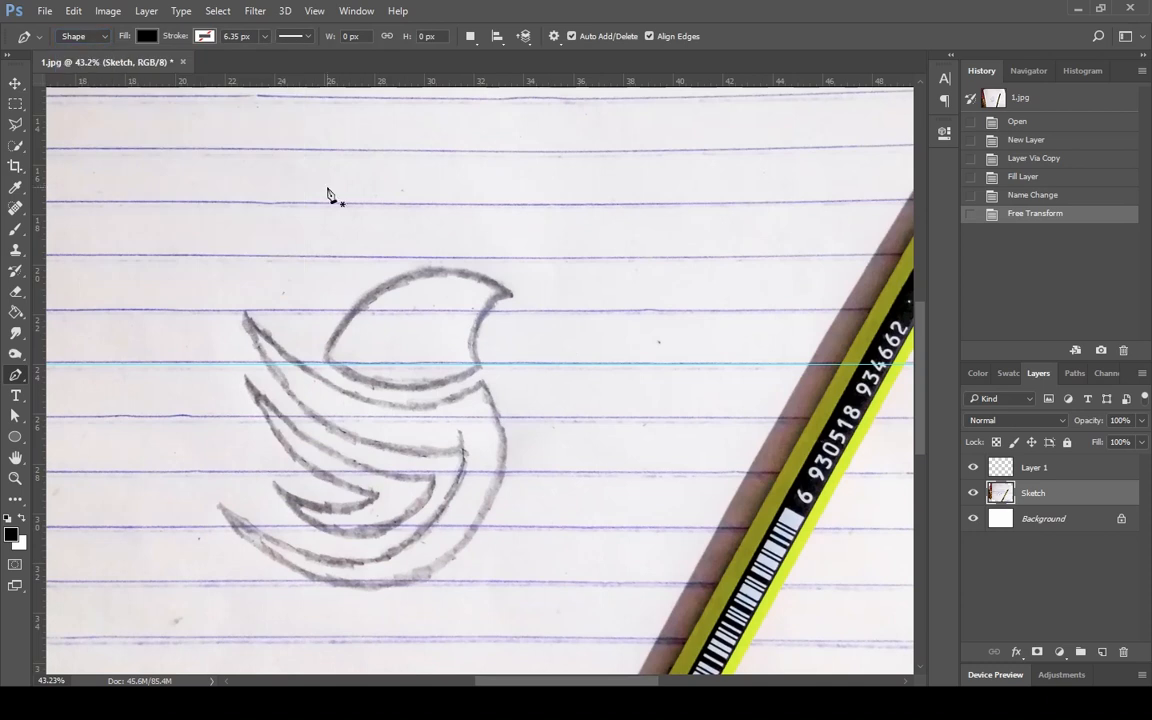
# Step: Trace the bird's head as a closed black shape following the curved pencil outline
pyautogui.click(511, 297)
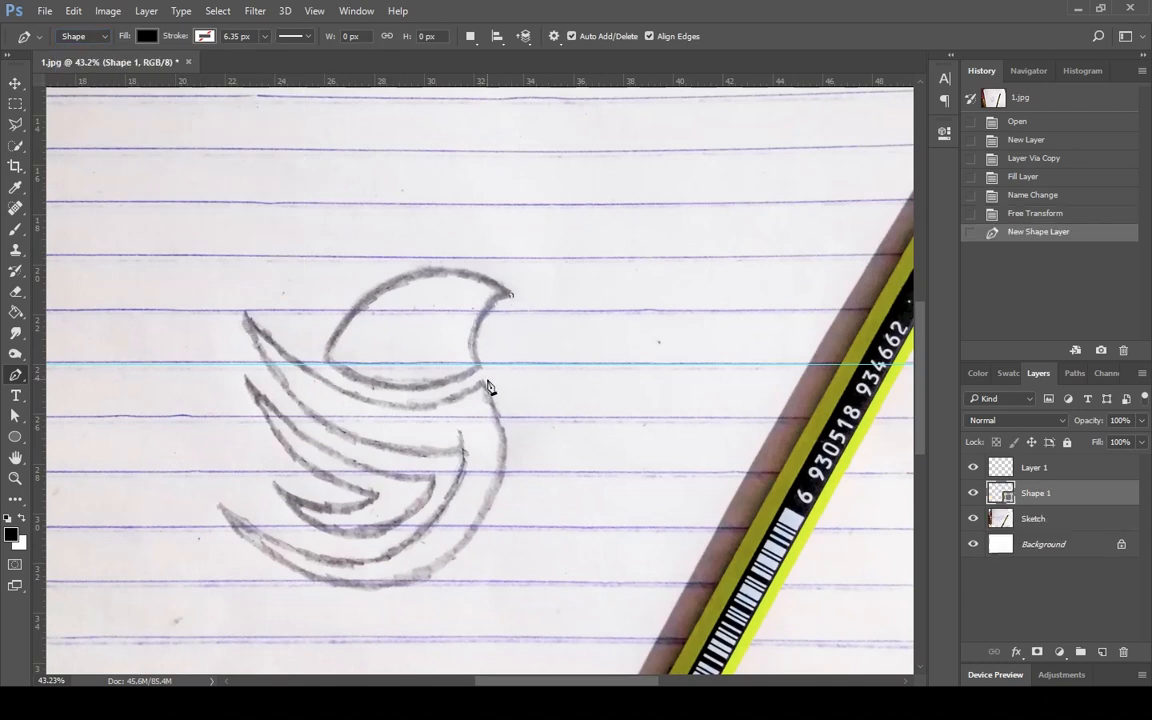
pyautogui.moveTo(479, 366)
pyautogui.mouseDown()
pyautogui.moveTo(504, 437)
pyautogui.moveTo(506, 410)
pyautogui.mouseUp()
pyautogui.keyDown('alt'); pyautogui.click(480, 368); pyautogui.keyUp('alt')
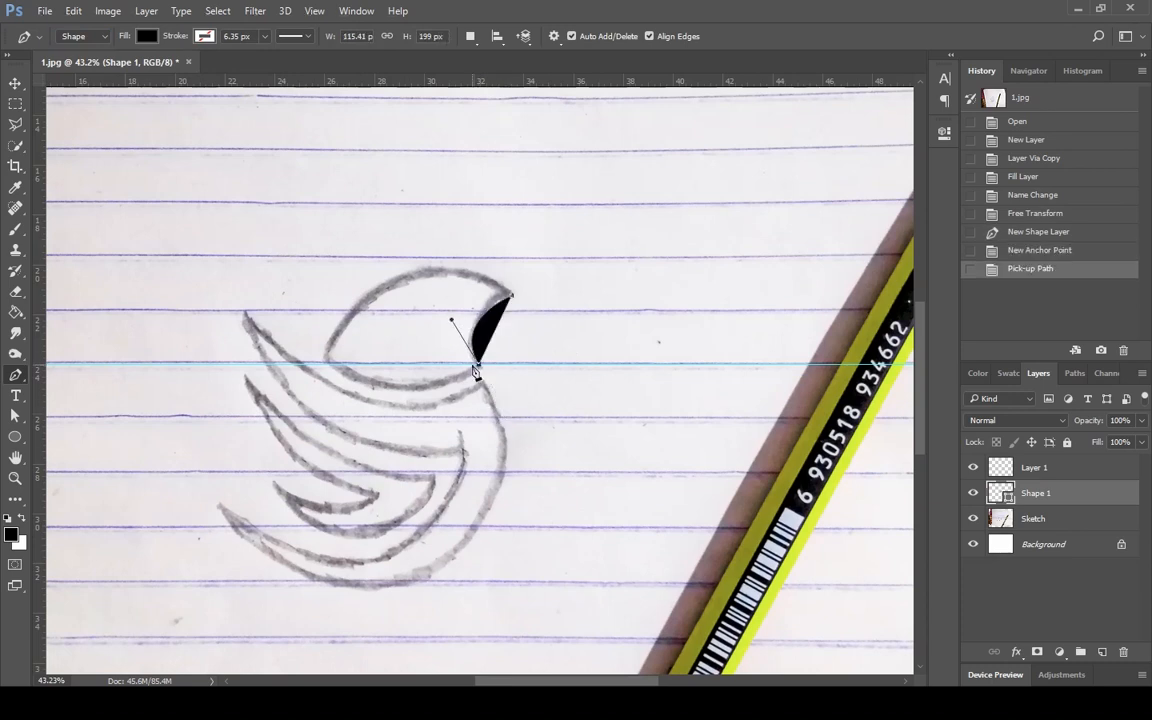
pyautogui.moveTo(325, 357)
pyautogui.mouseDown()
pyautogui.moveTo(243, 293)
pyautogui.moveTo(329, 360)
pyautogui.mouseUp()
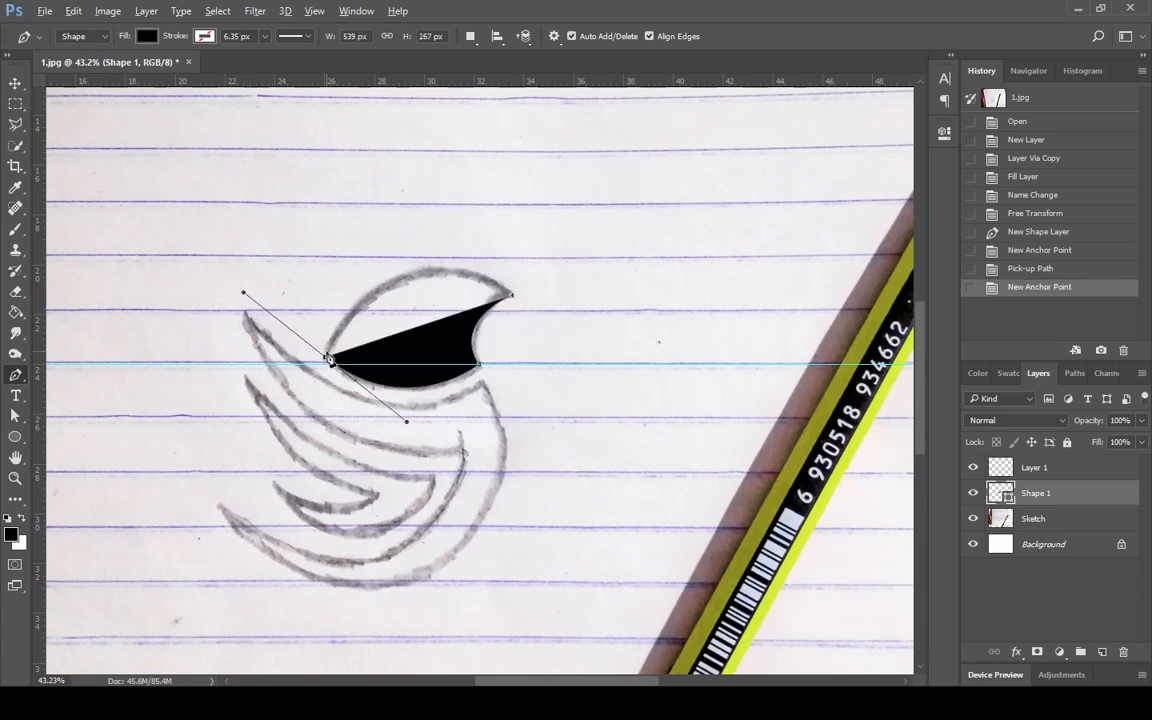
pyautogui.keyDown('alt'); pyautogui.click(327, 360); pyautogui.keyUp('alt')
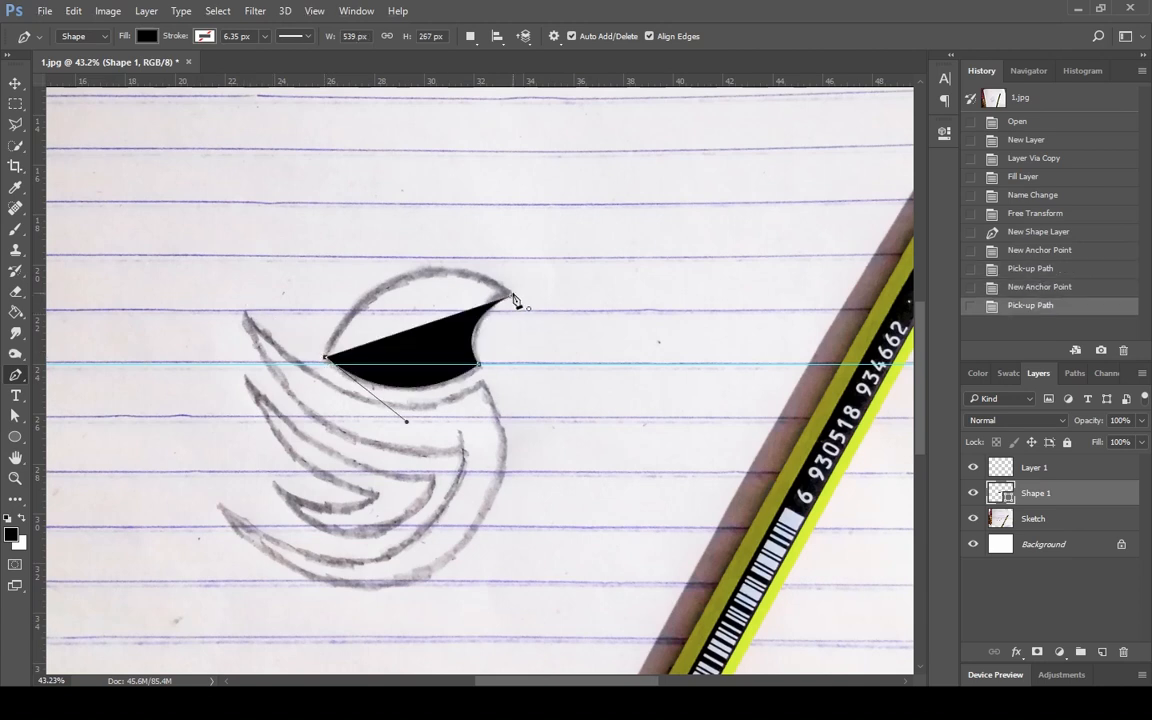
pyautogui.moveTo(511, 298); pyautogui.dragTo(646, 380)
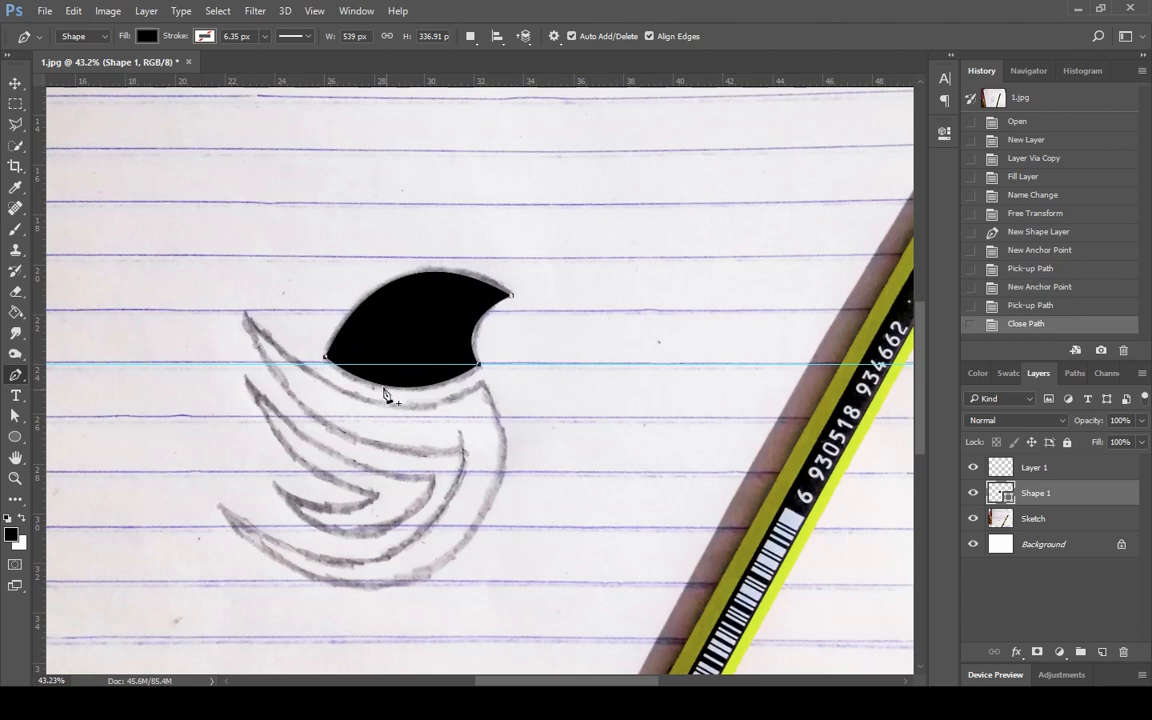
# Step: Start a new shape on the inner wing, tracing its upper edge and its lower outer curve to the lower feather tip
pyautogui.click(243, 376)
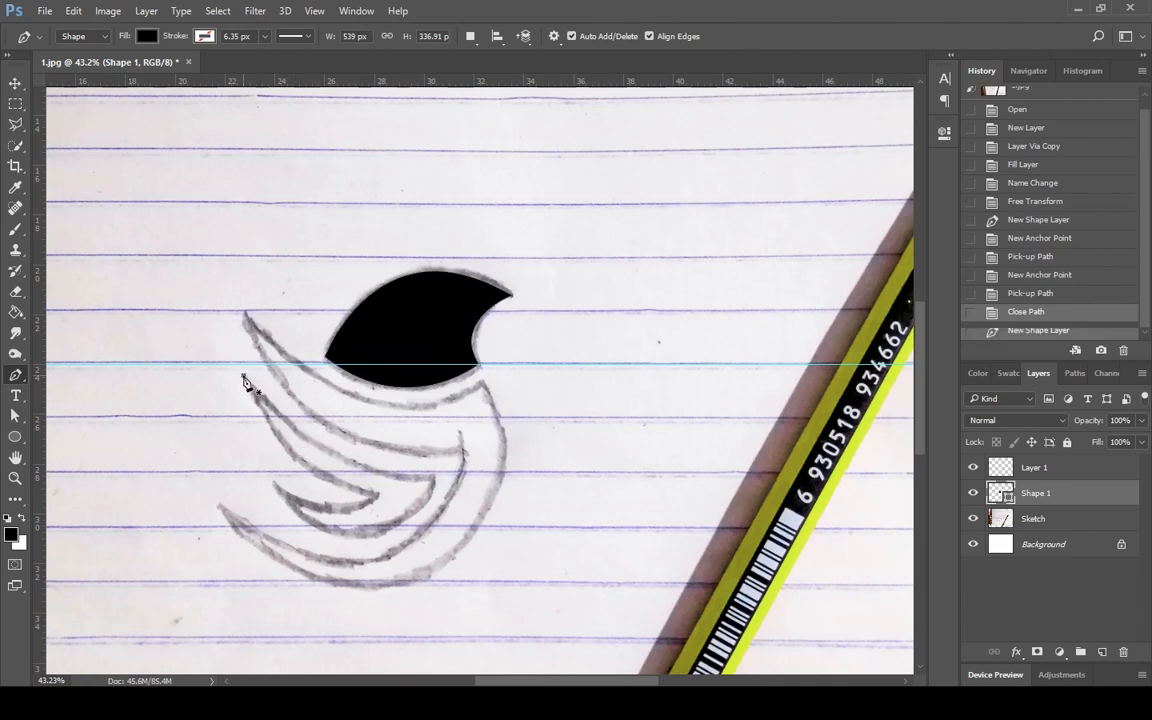
pyautogui.moveTo(440, 472); pyautogui.dragTo(581, 460)
pyautogui.click(440, 472)
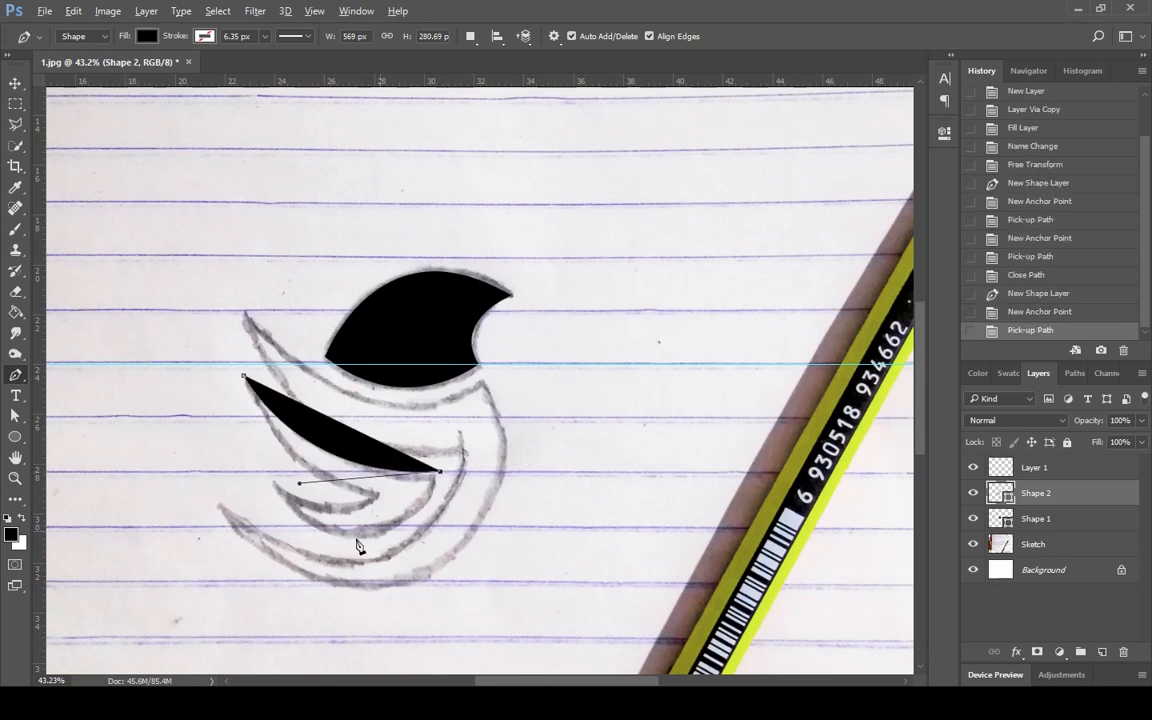
pyautogui.moveTo(272, 484); pyautogui.dragTo(159, 368)
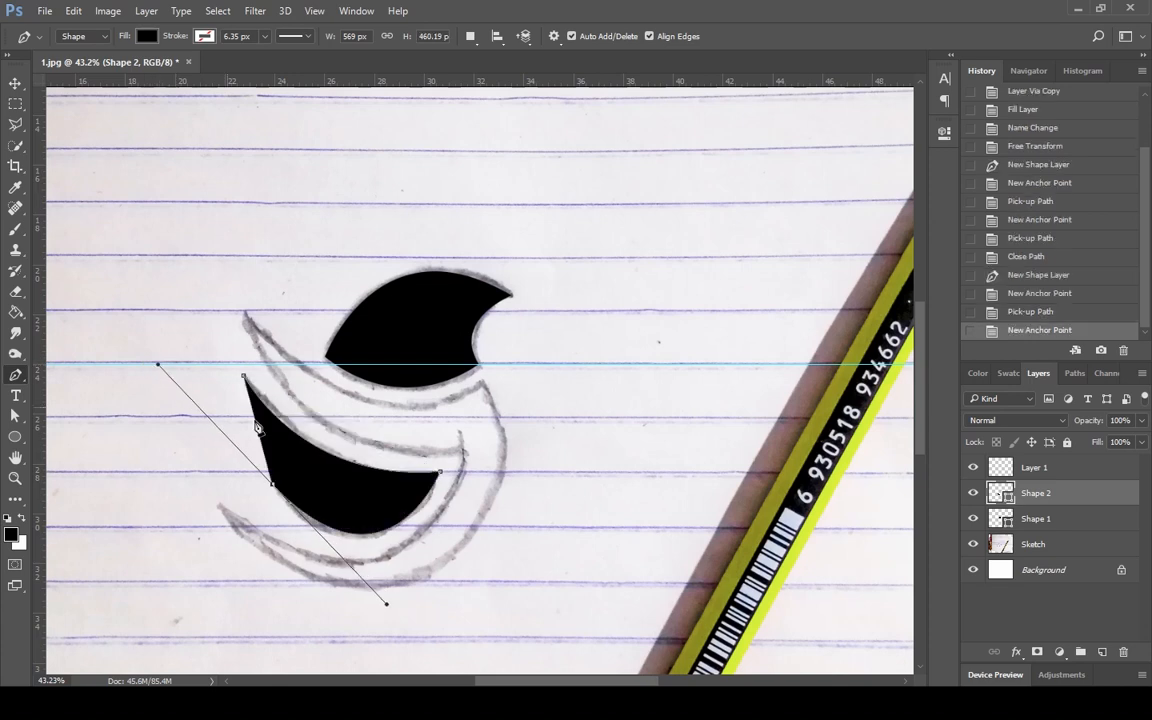
pyautogui.click(274, 487)
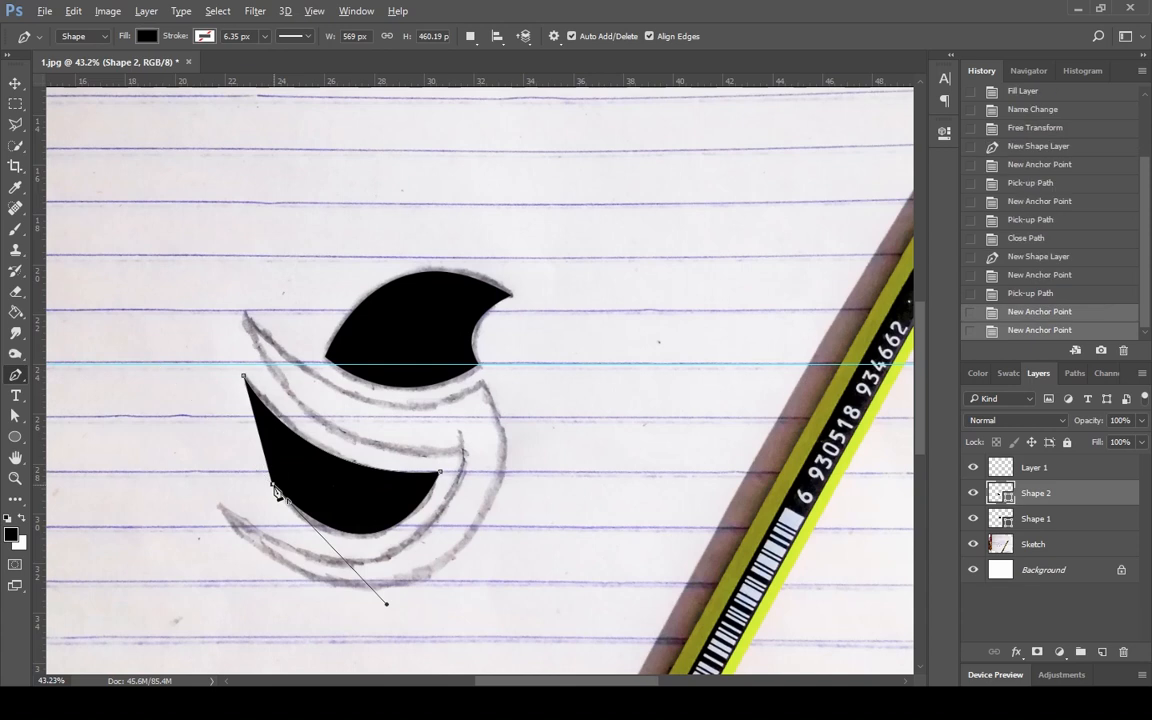
# Step: Lower the inner wing shape's opacity to 40% and close its outline through the notch between the two feathers
pyautogui.click(1142, 423)
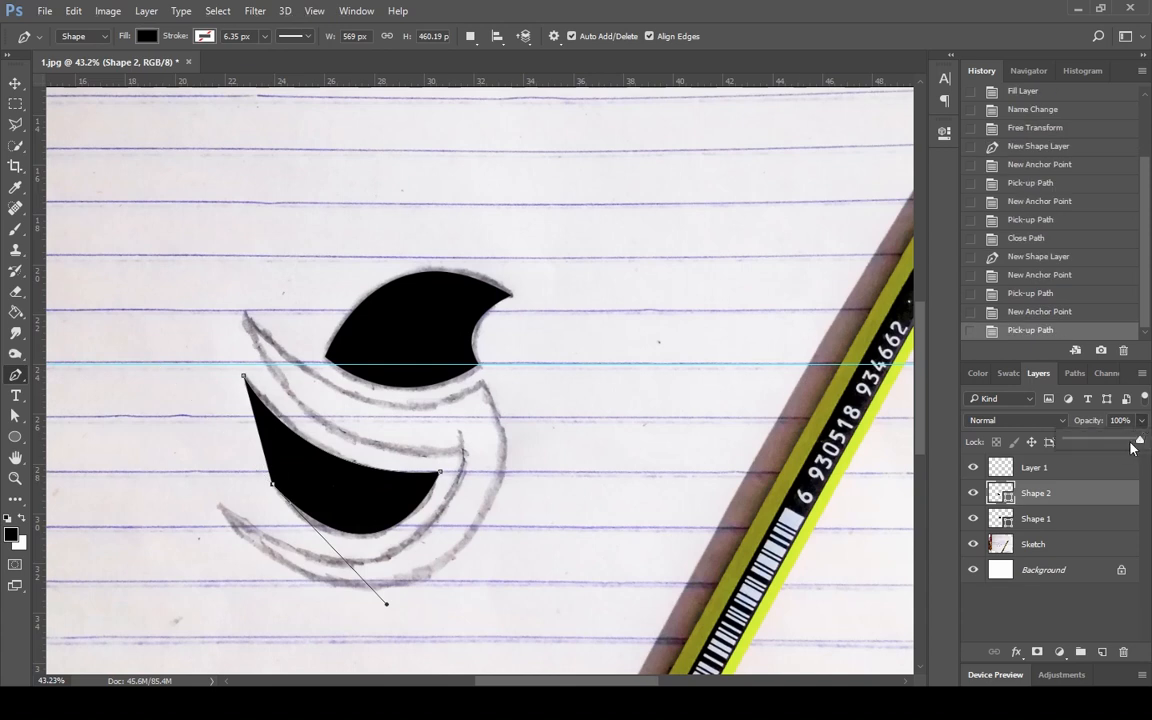
pyautogui.moveTo(1133, 442); pyautogui.dragTo(1096, 441)
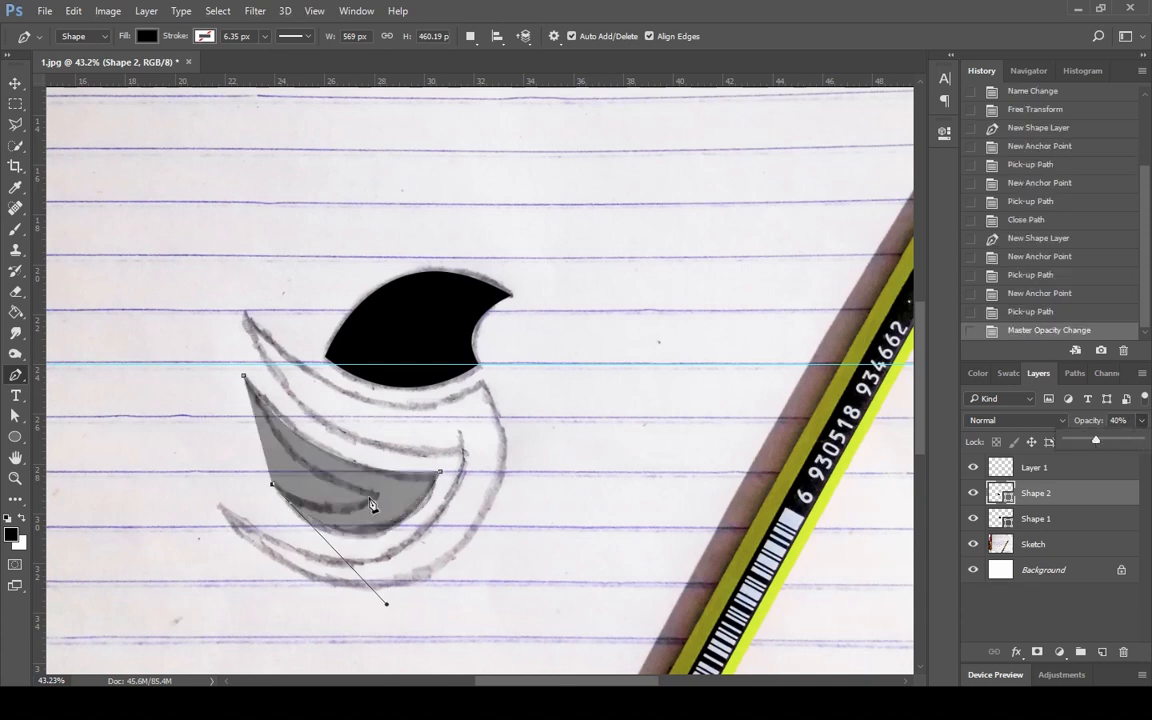
pyautogui.moveTo(379, 500); pyautogui.dragTo(420, 464)
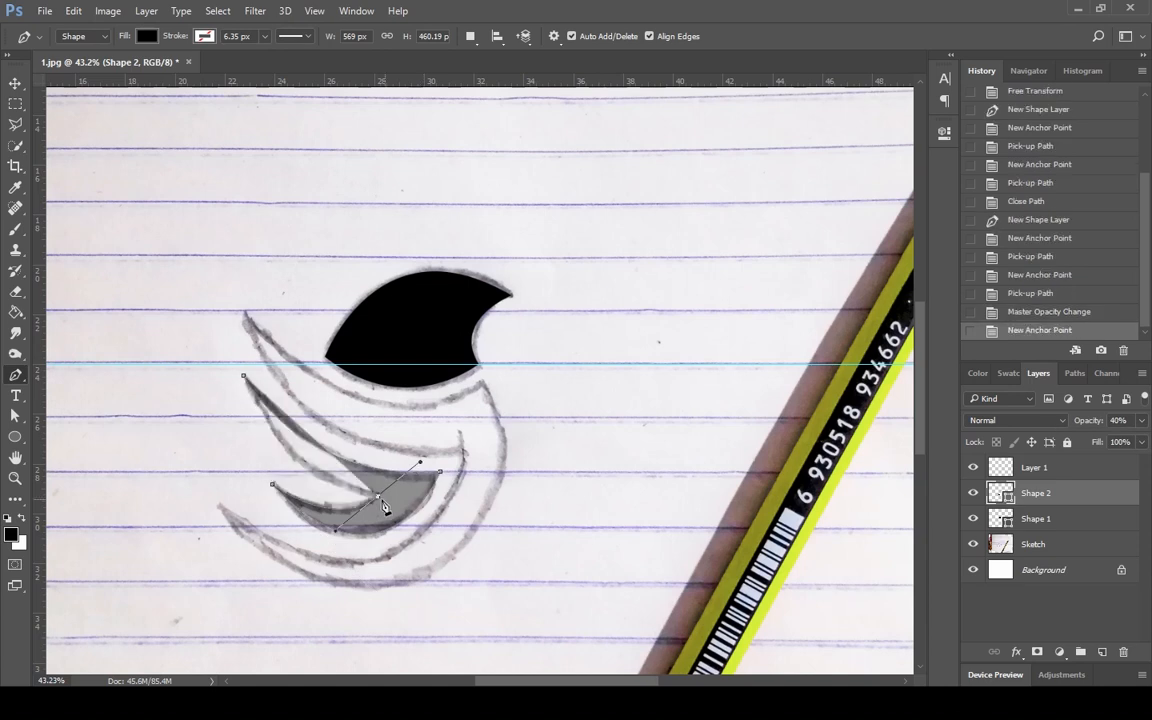
pyautogui.keyDown('alt'); pyautogui.click(379, 499); pyautogui.keyUp('alt')
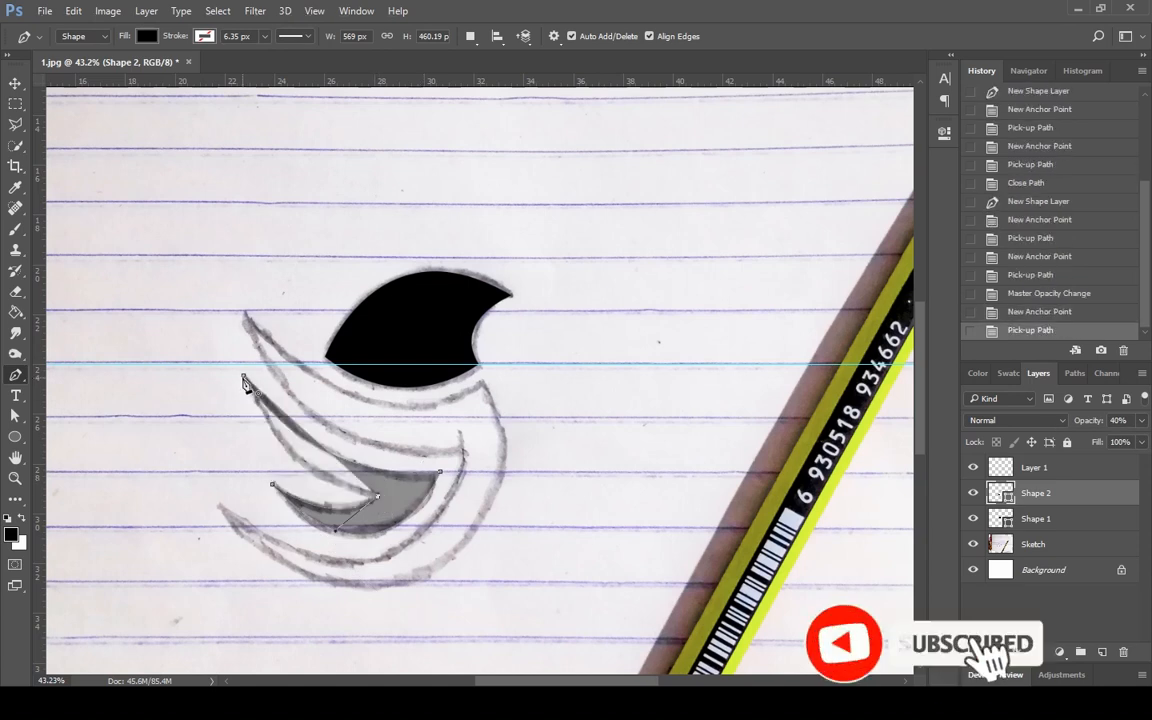
pyautogui.moveTo(243, 378); pyautogui.dragTo(206, 260)
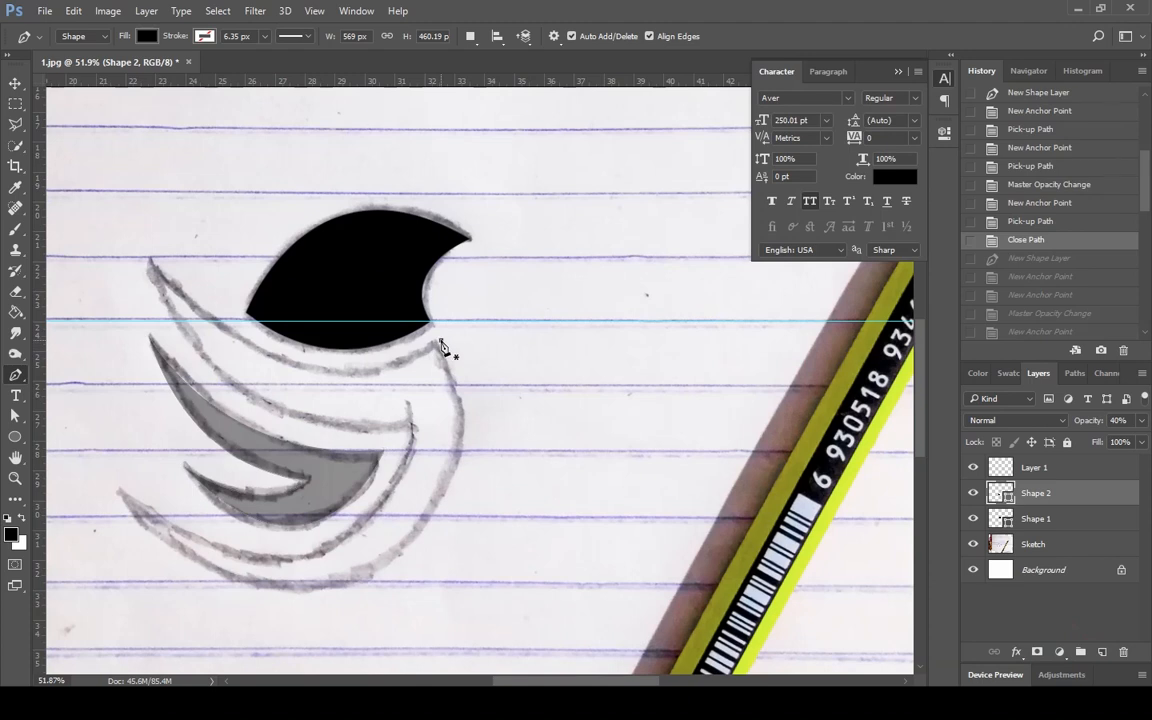
# Step: Start a new Pen shape at the upper pointed end of the bird's outer body outline, just below the head
pyautogui.click(441, 342)
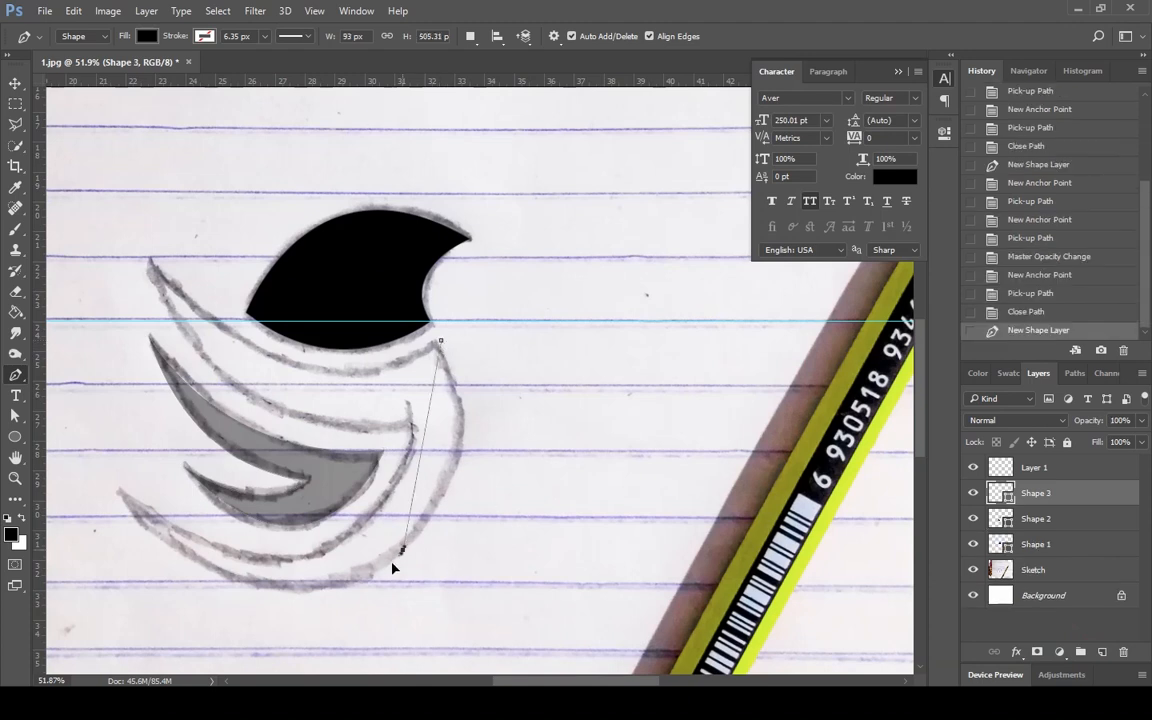
pyautogui.moveTo(402, 549); pyautogui.dragTo(294, 638)
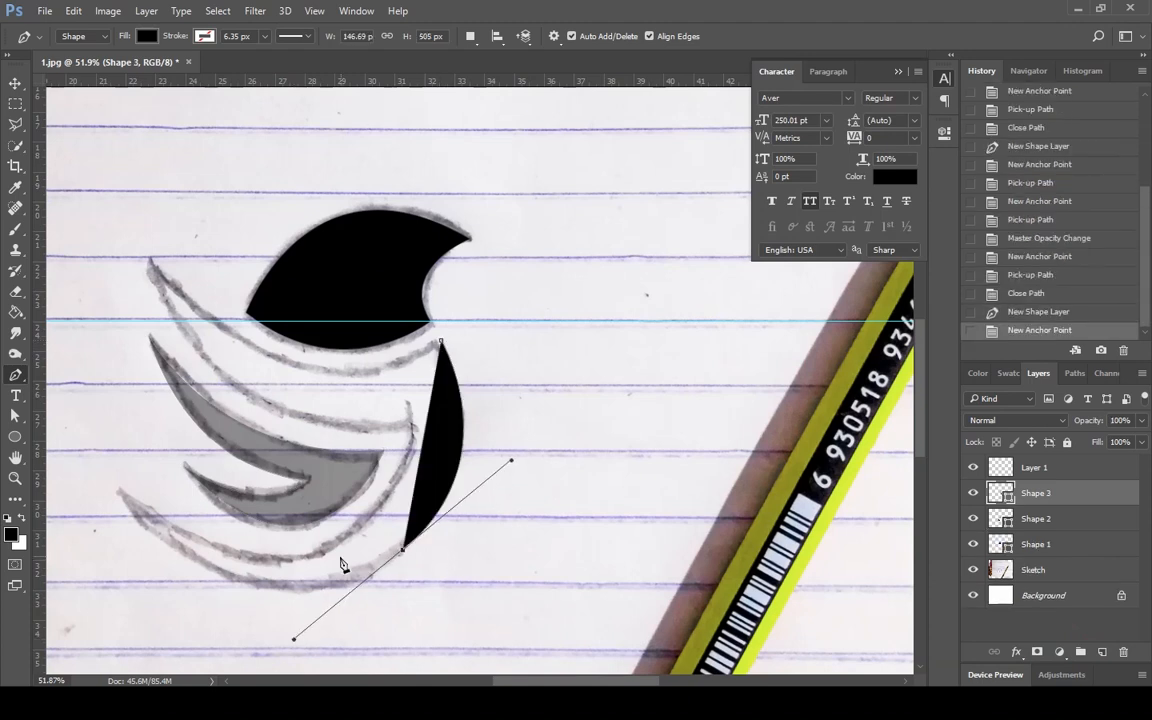
pyautogui.moveTo(340, 565); pyautogui.dragTo(528, 553)
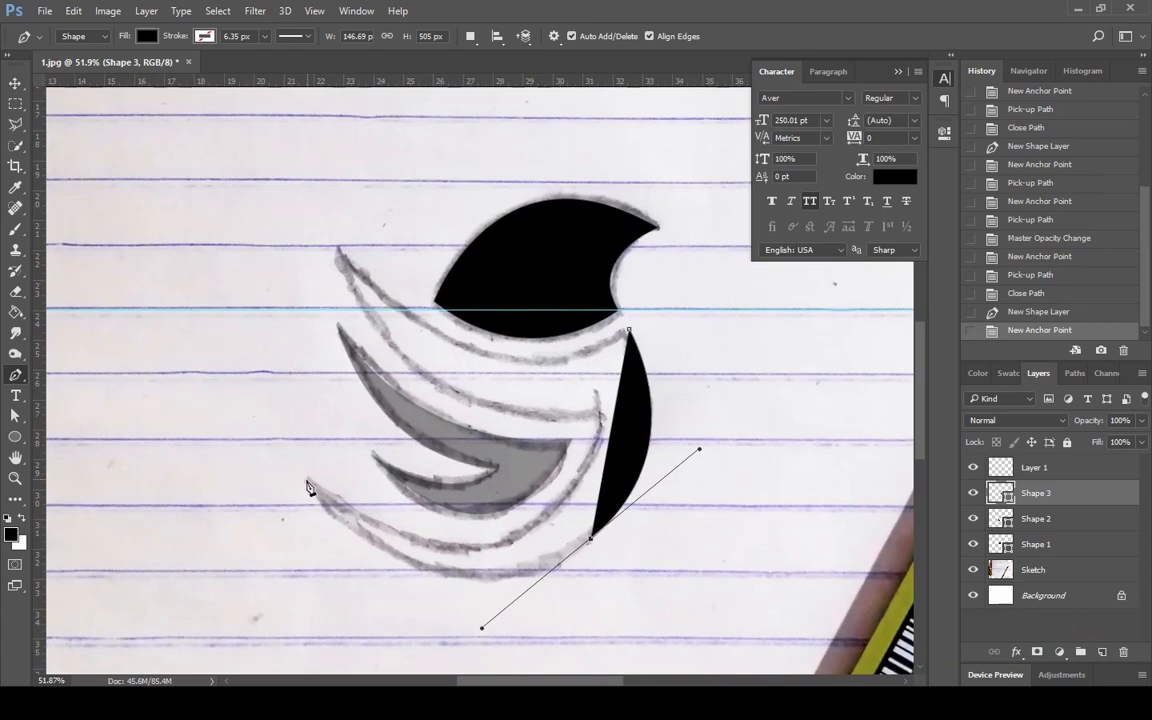
pyautogui.moveTo(306, 481); pyautogui.dragTo(279, 426)
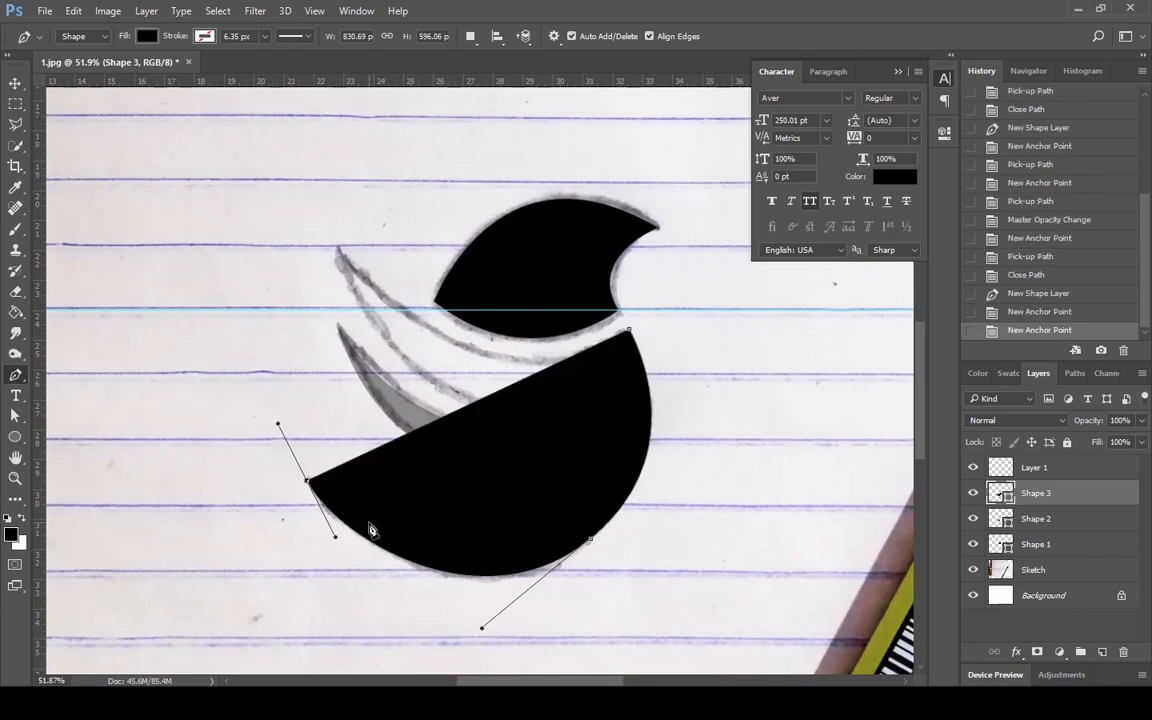
pyautogui.hotkey('ctrl', 'z')
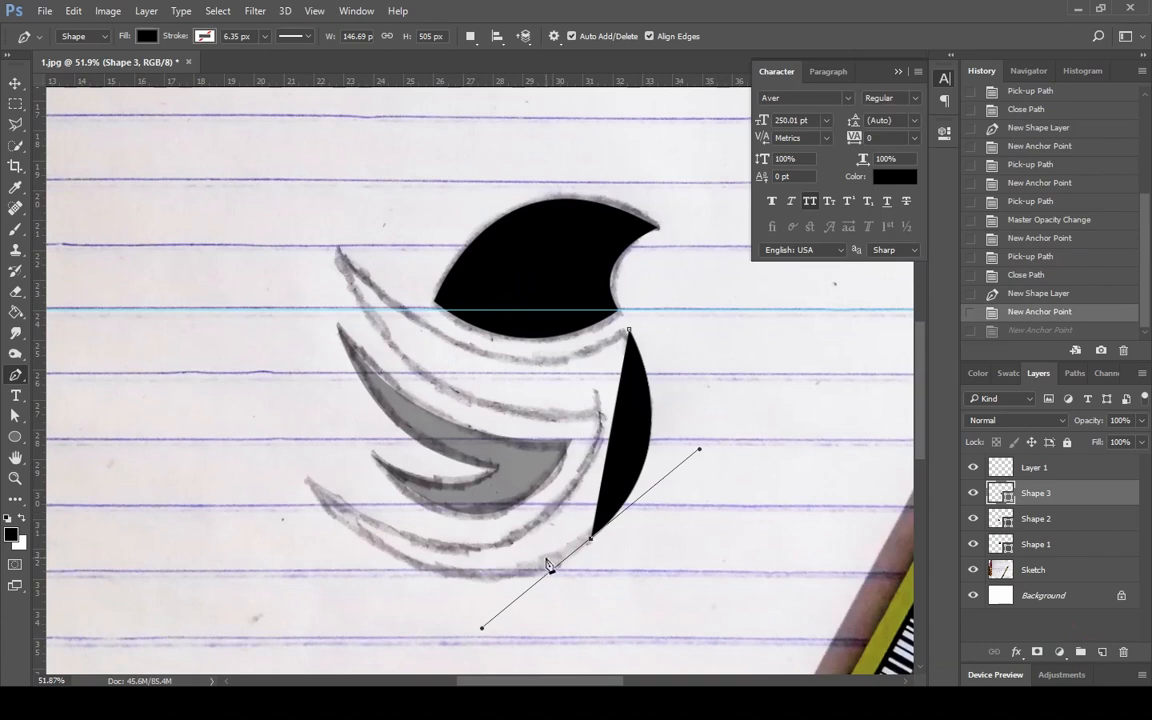
pyautogui.hotkey('ctrl', 'alt', 'z')
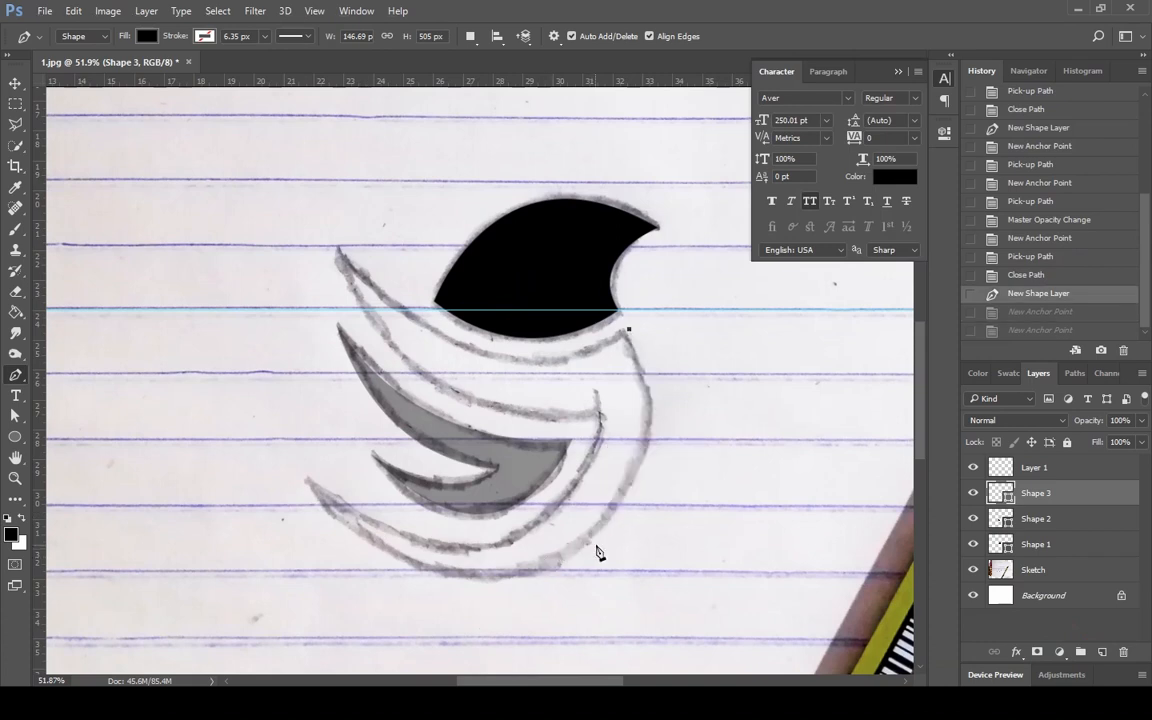
# Step: Trace the body's outer curve around to the lowest feather tip and lower the shape's opacity to 41%
pyautogui.moveTo(595, 547); pyautogui.dragTo(484, 633)
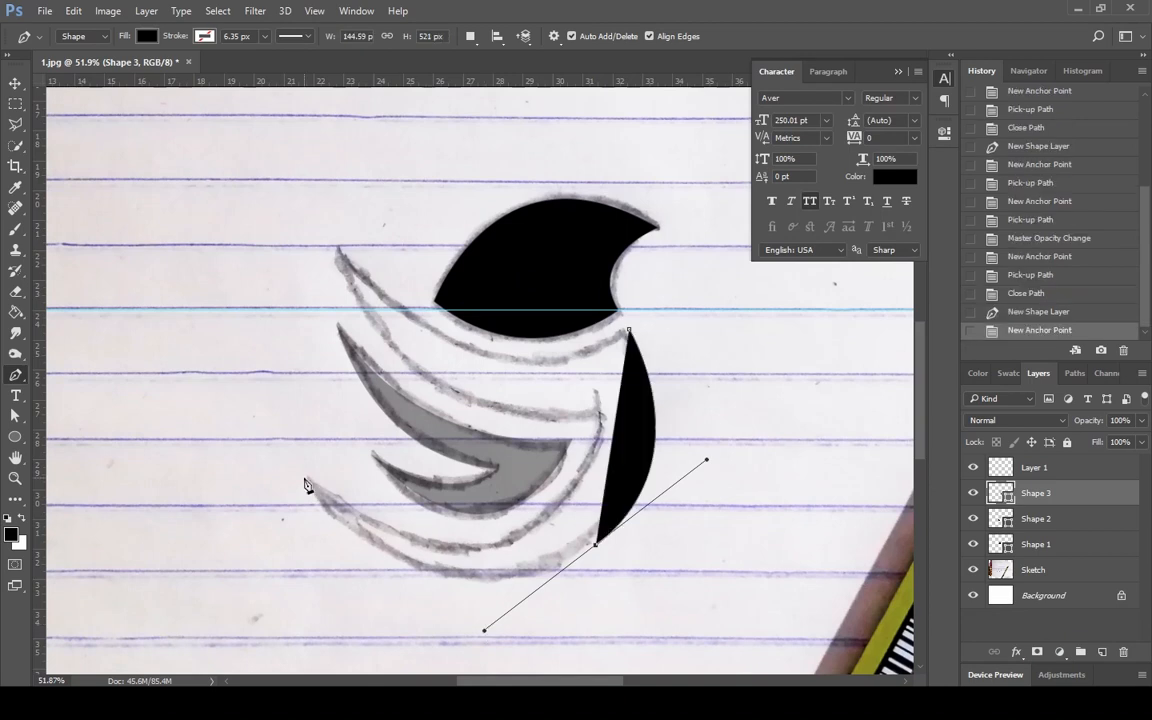
pyautogui.moveTo(307, 479); pyautogui.dragTo(290, 434)
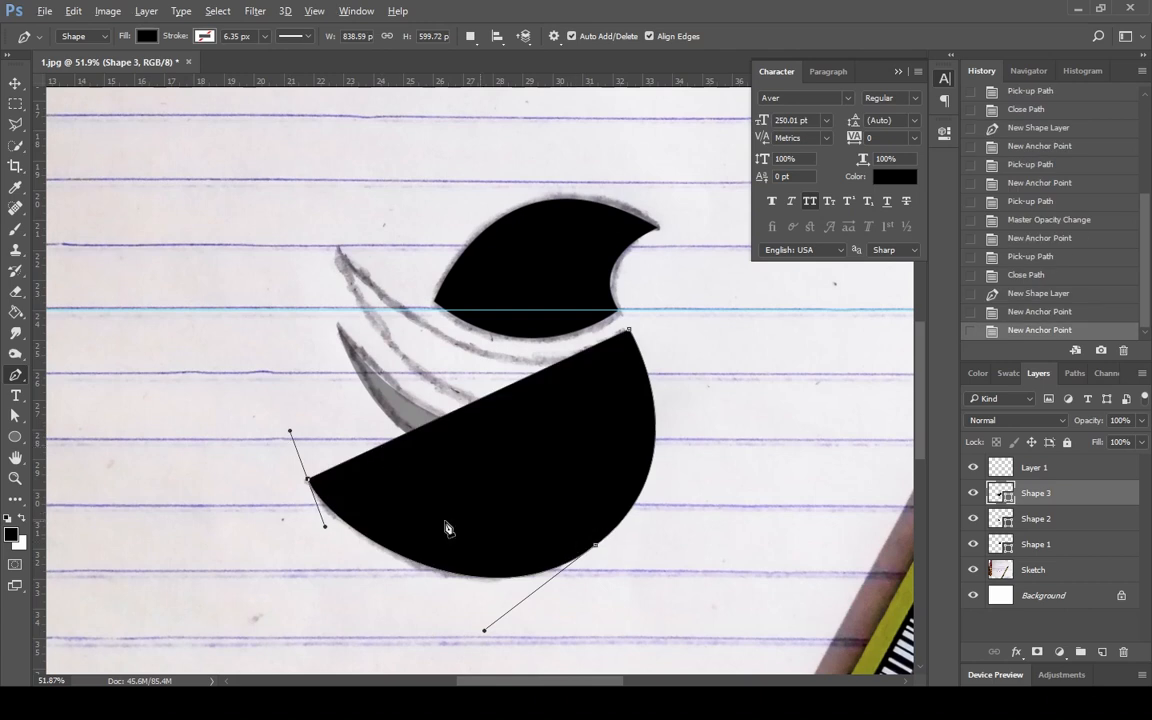
pyautogui.click(308, 481)
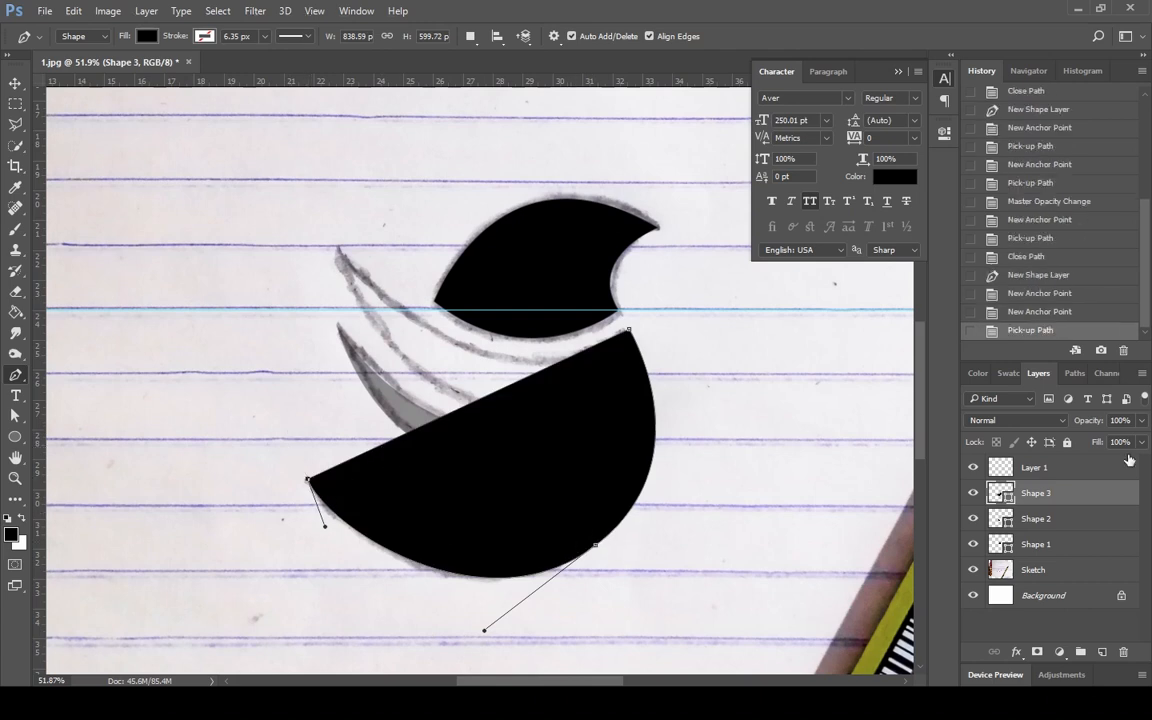
pyautogui.click(1141, 420)
pyautogui.moveTo(1141, 441); pyautogui.dragTo(1100, 444)
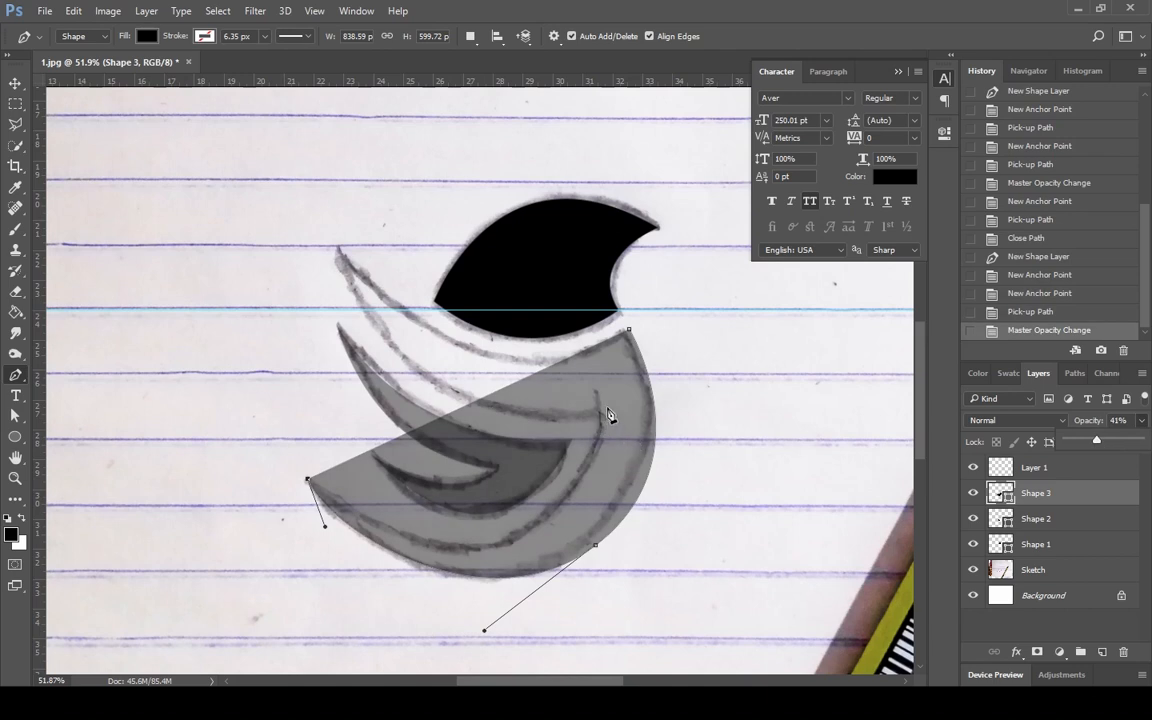
# Step: Trace the lowest feather's inner edge and the upper feather, then close the body outline along the curve beneath the head
pyautogui.moveTo(607, 406); pyautogui.dragTo(678, 150)
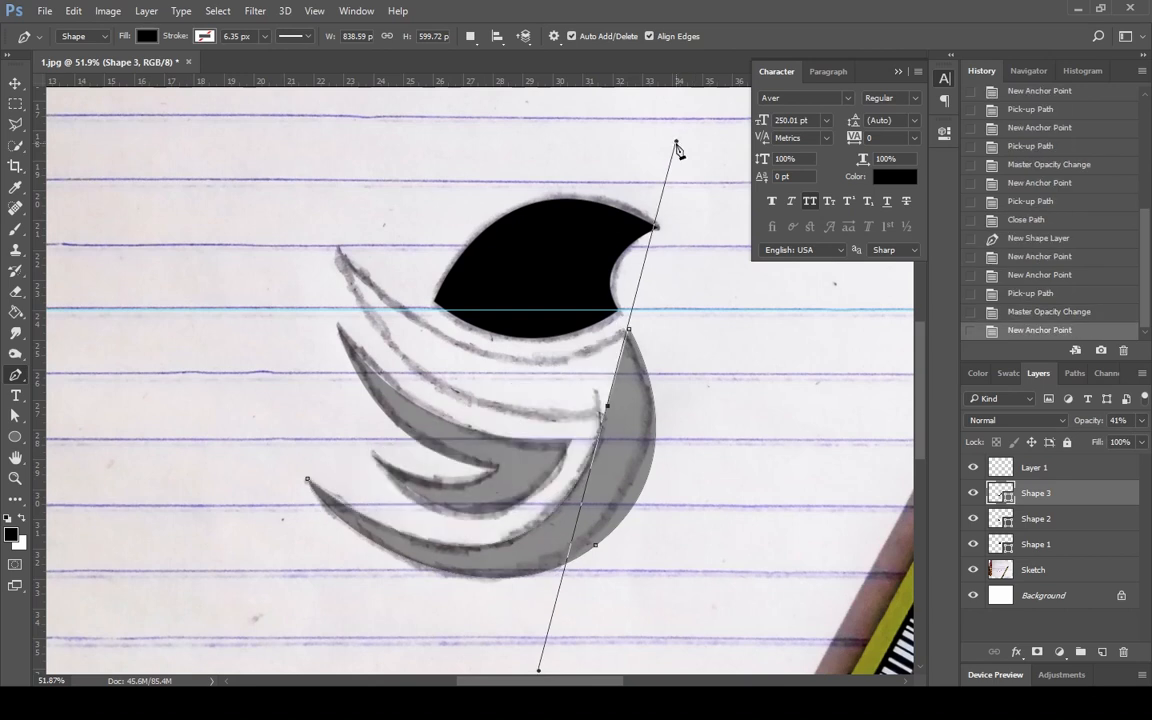
pyautogui.click(607, 408)
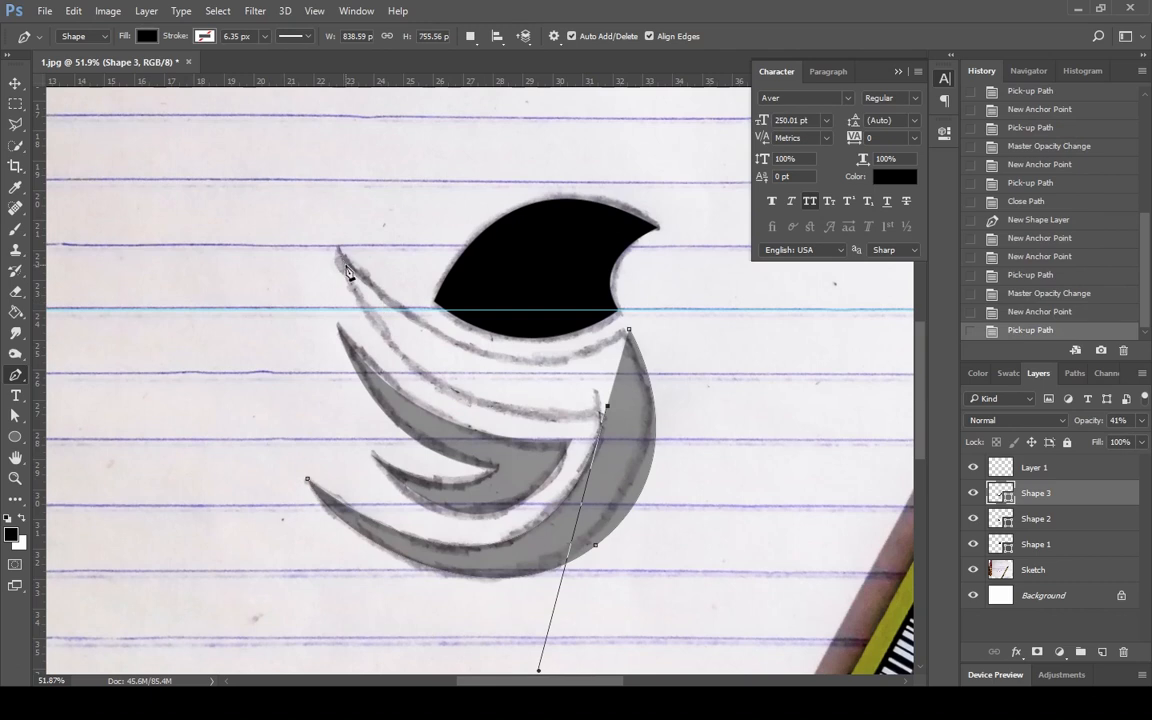
pyautogui.moveTo(341, 256)
pyautogui.mouseDown()
pyautogui.moveTo(252, 69)
pyautogui.moveTo(262, 222)
pyautogui.moveTo(239, 175)
pyautogui.moveTo(225, 177)
pyautogui.mouseUp()
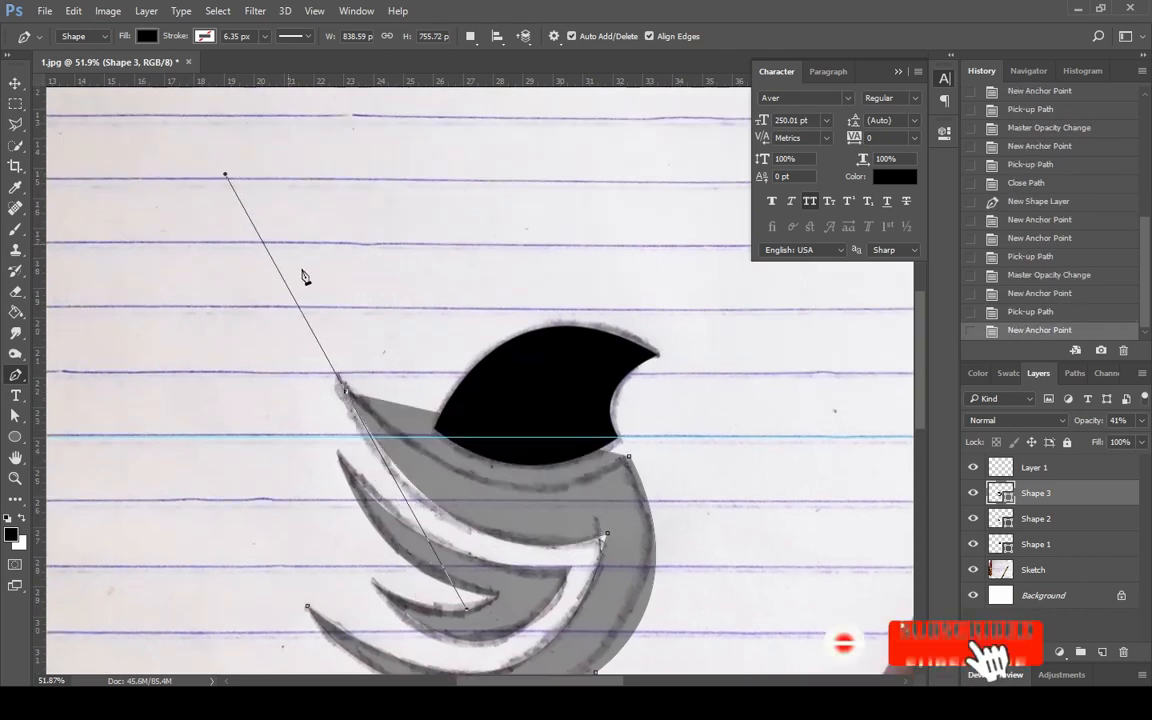
pyautogui.click(350, 390)
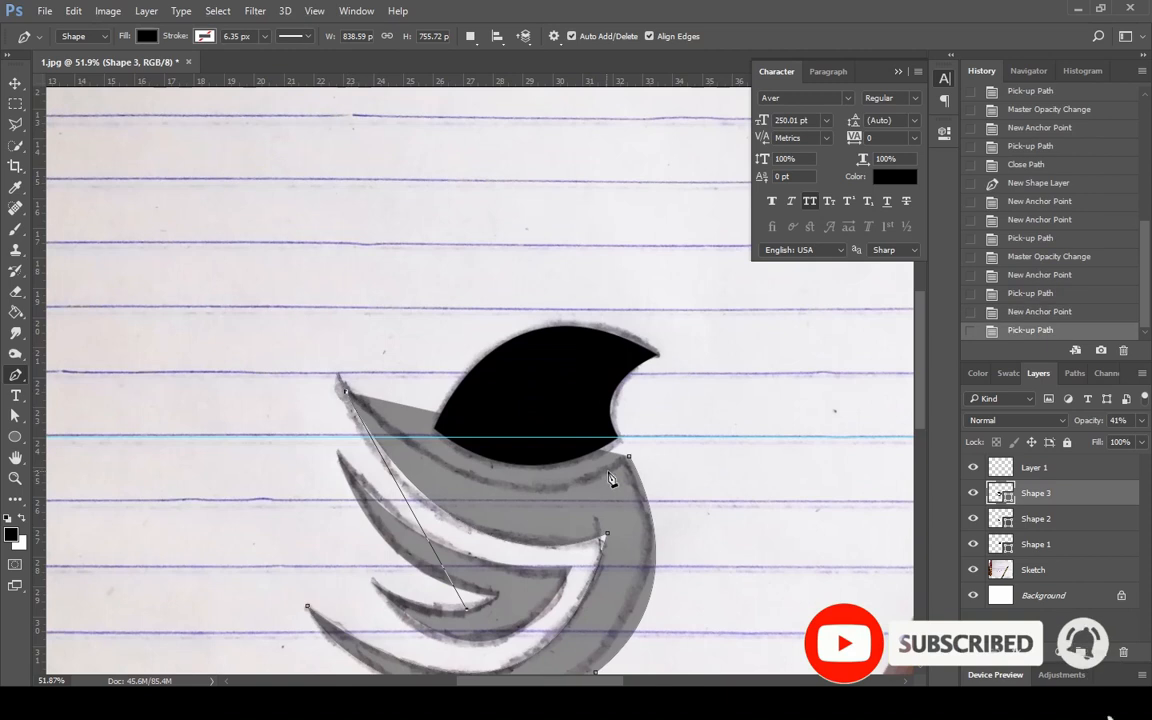
pyautogui.moveTo(630, 457); pyautogui.dragTo(748, 358)
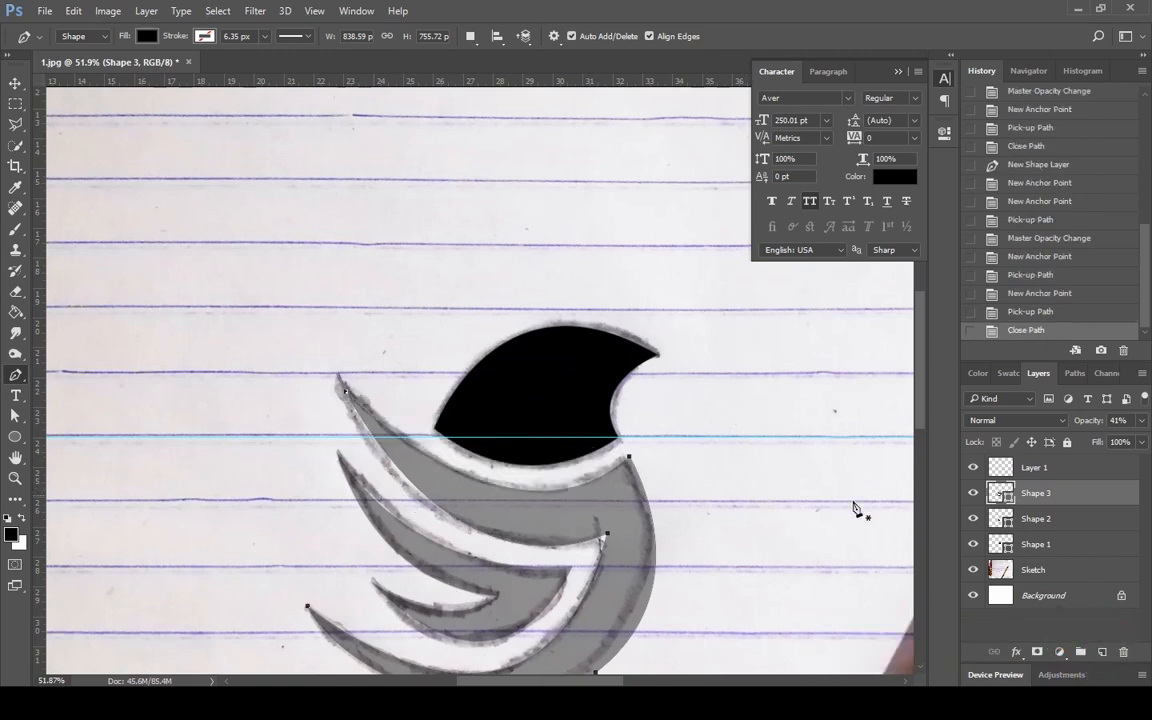
# Step: Hide the Sketch layer and set the opacity of the outer body and inner wing shapes to 100%
pyautogui.click(973, 570)
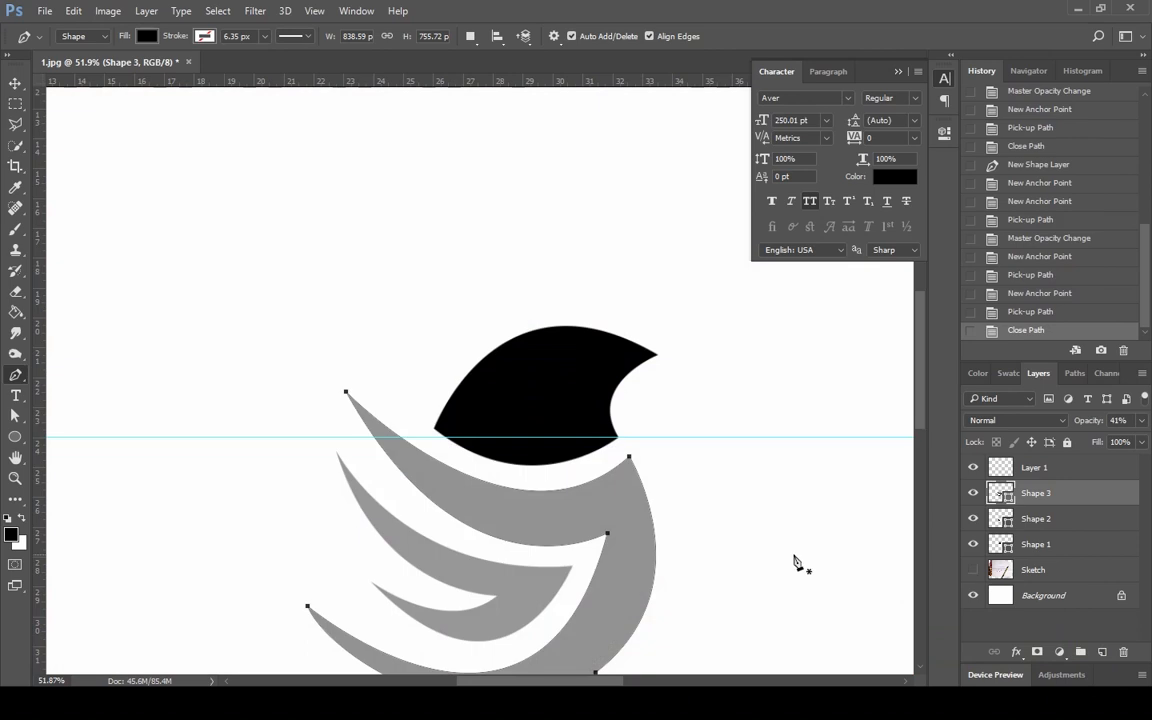
pyautogui.scroll(-3, 730, 450)
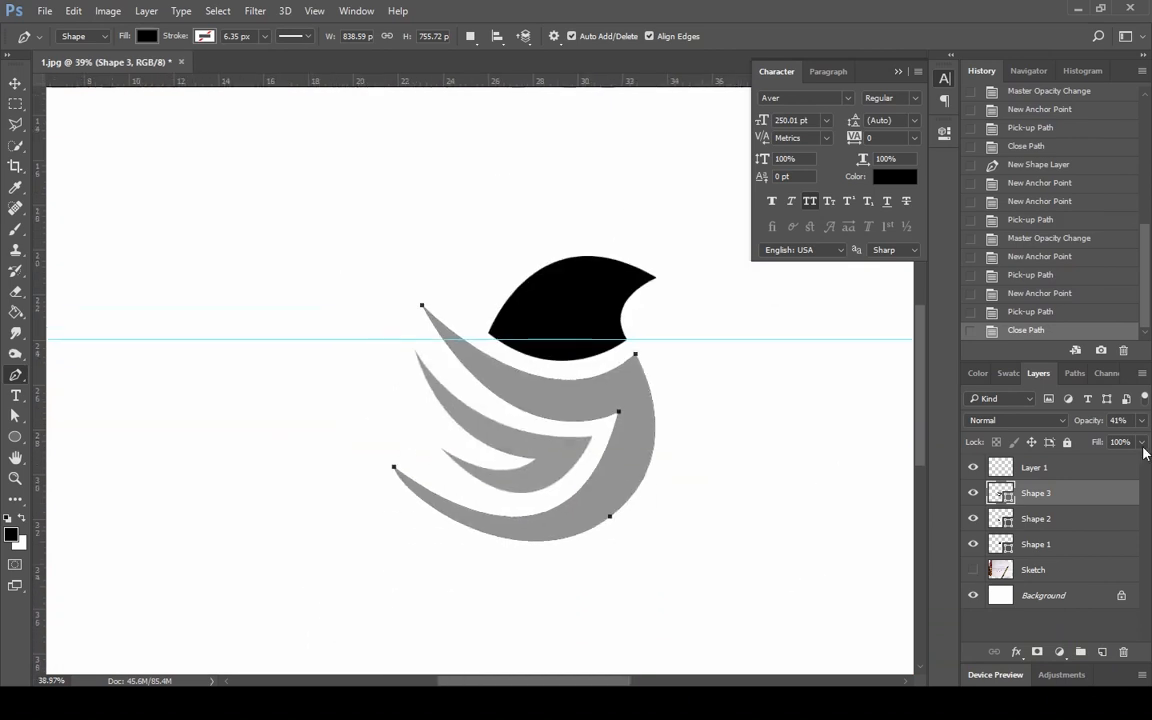
pyautogui.click(1143, 424)
pyautogui.click(1092, 524)
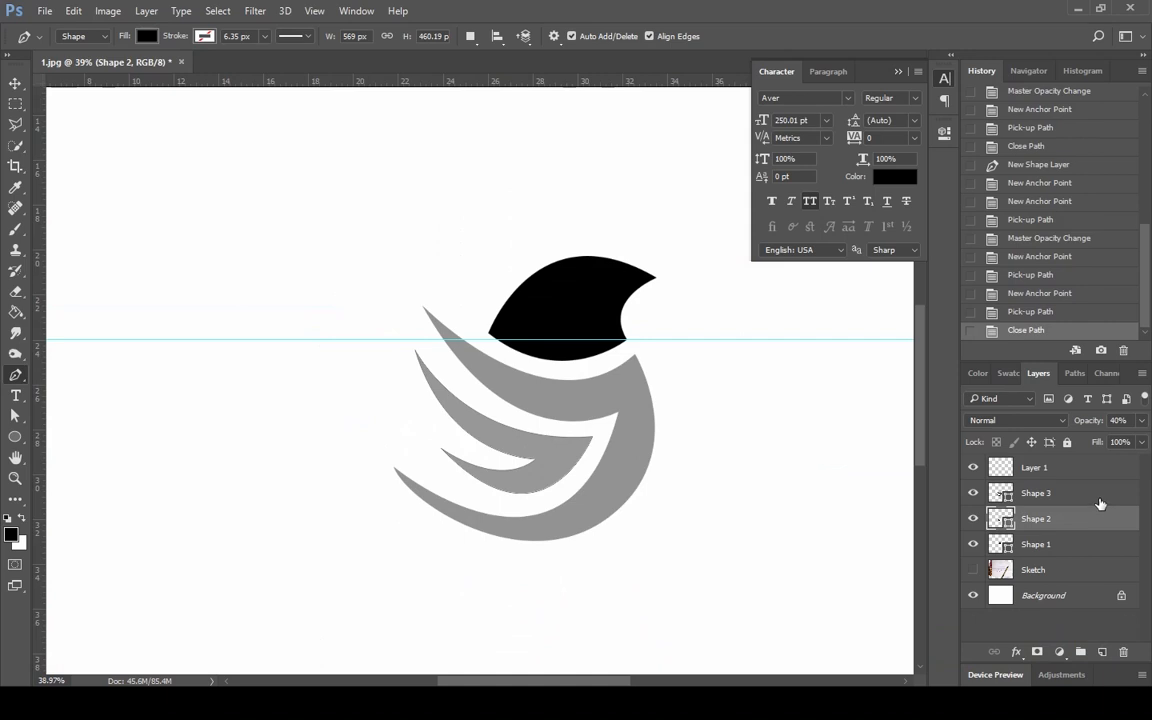
pyautogui.click(1100, 500)
pyautogui.click(1143, 422)
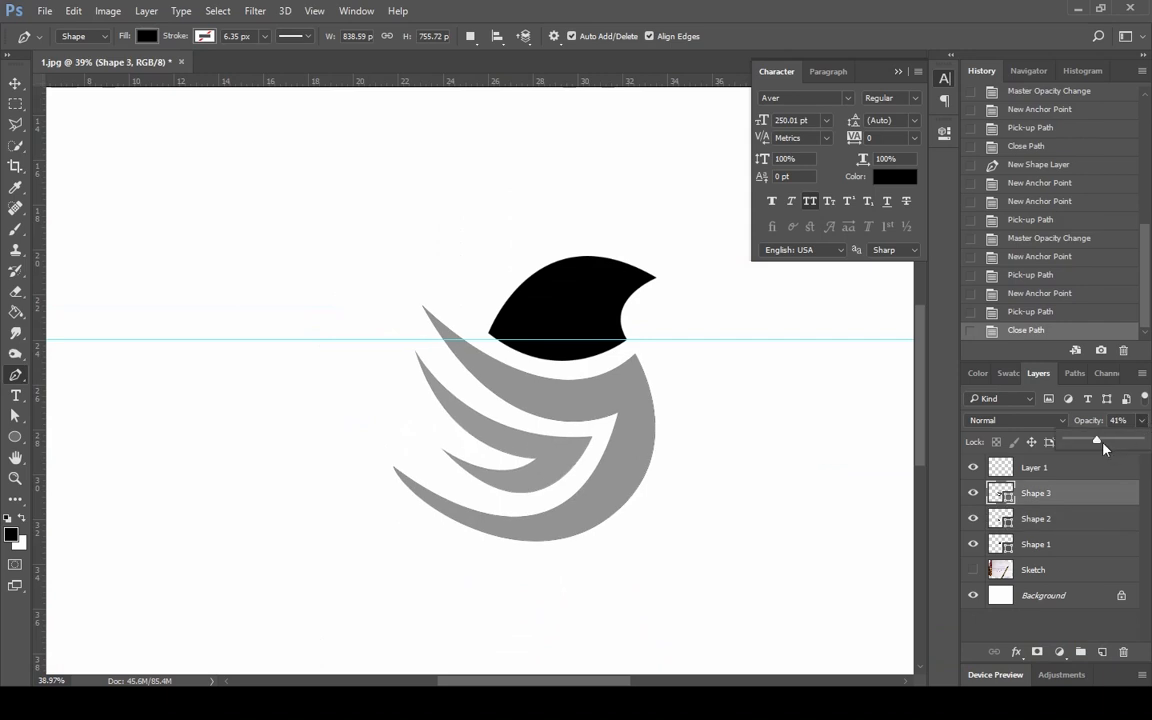
pyautogui.moveTo(1100, 442); pyautogui.dragTo(1147, 443)
pyautogui.click(1095, 525)
pyautogui.click(1142, 421)
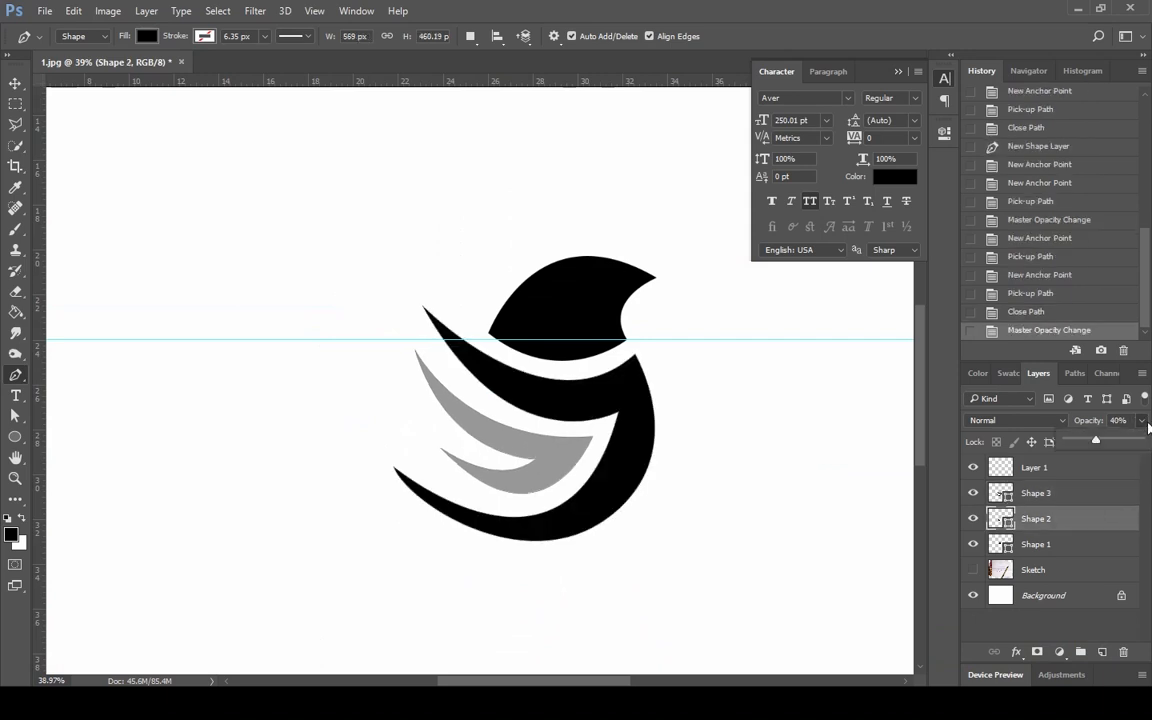
pyautogui.moveTo(1098, 442); pyautogui.dragTo(1150, 449)
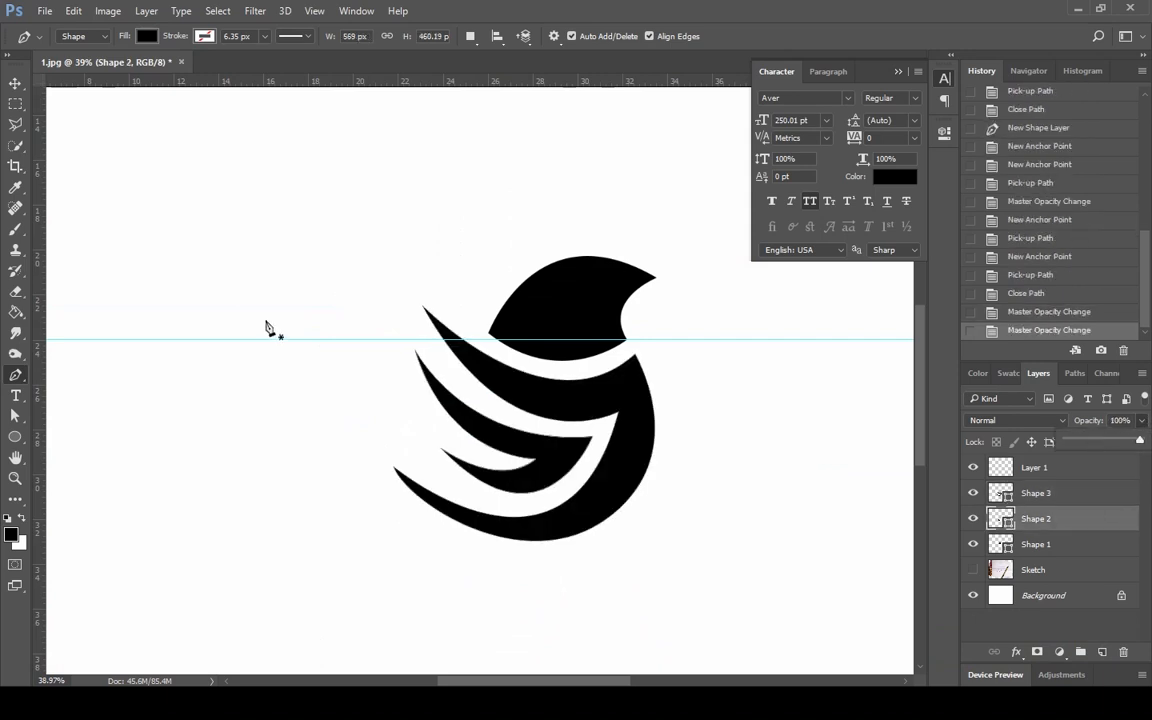
# Step: Add the text BLACK BIRD on the white canvas, below and to one side of the bird
pyautogui.click(15, 82)
pyautogui.scroll(-2, 663, 514)
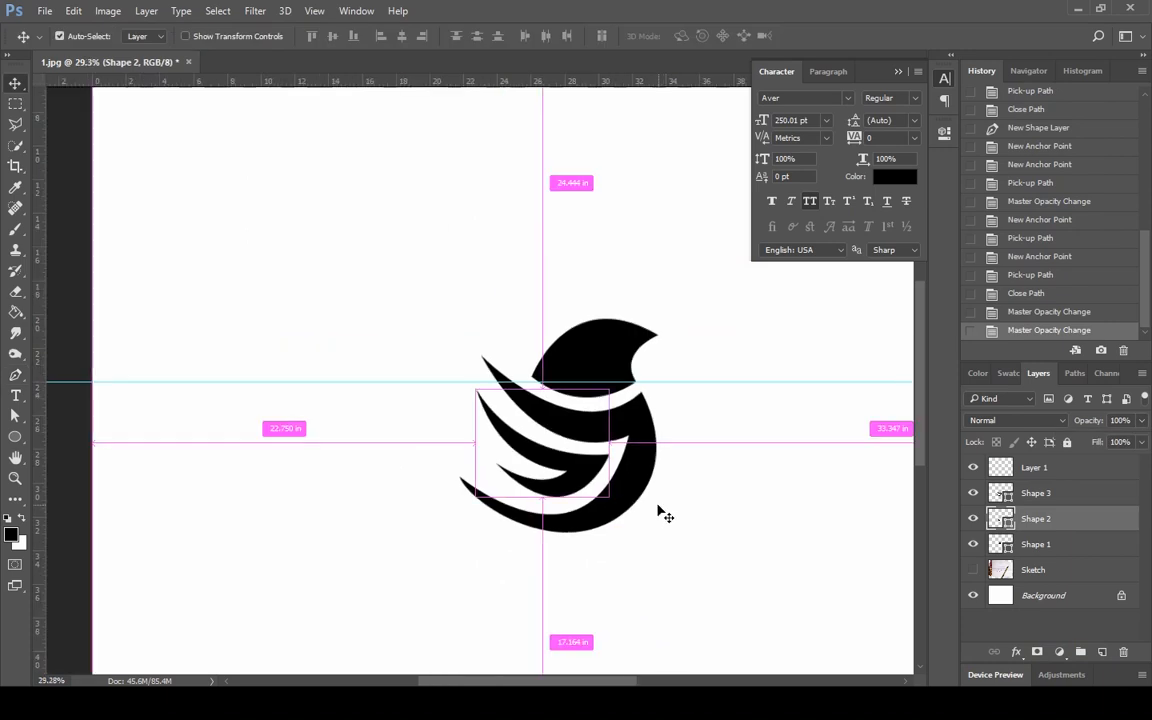
pyautogui.scroll(-4, 663, 514)
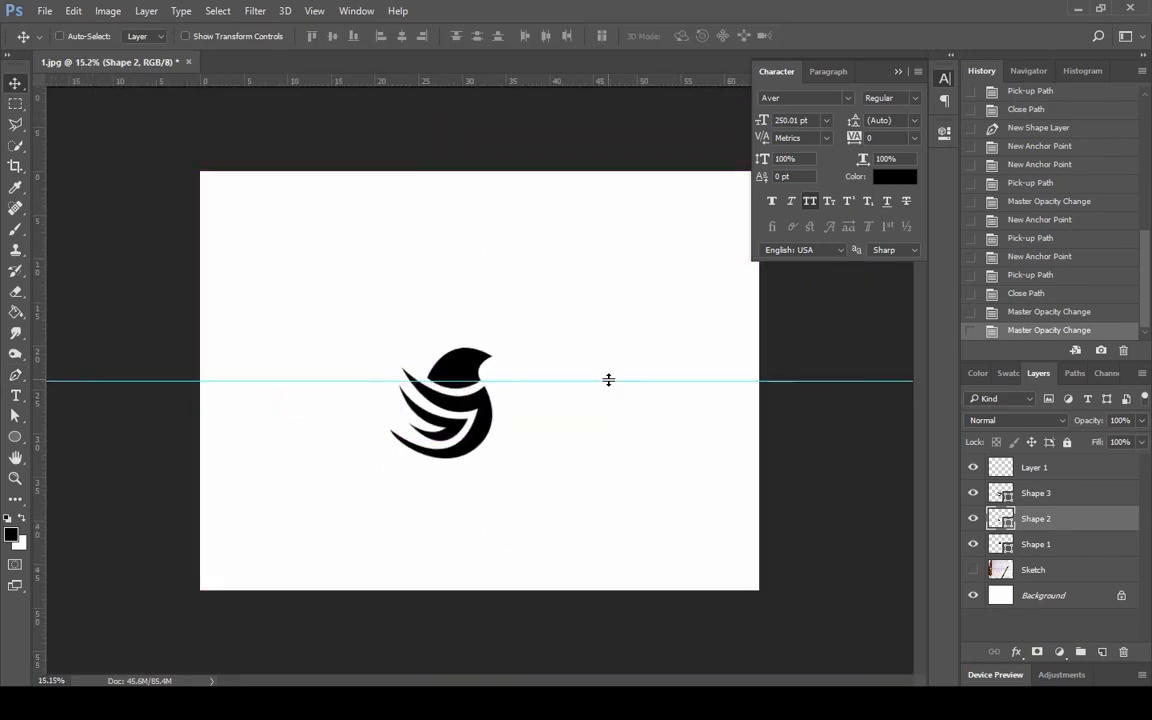
pyautogui.scroll(-1, 615, 425)
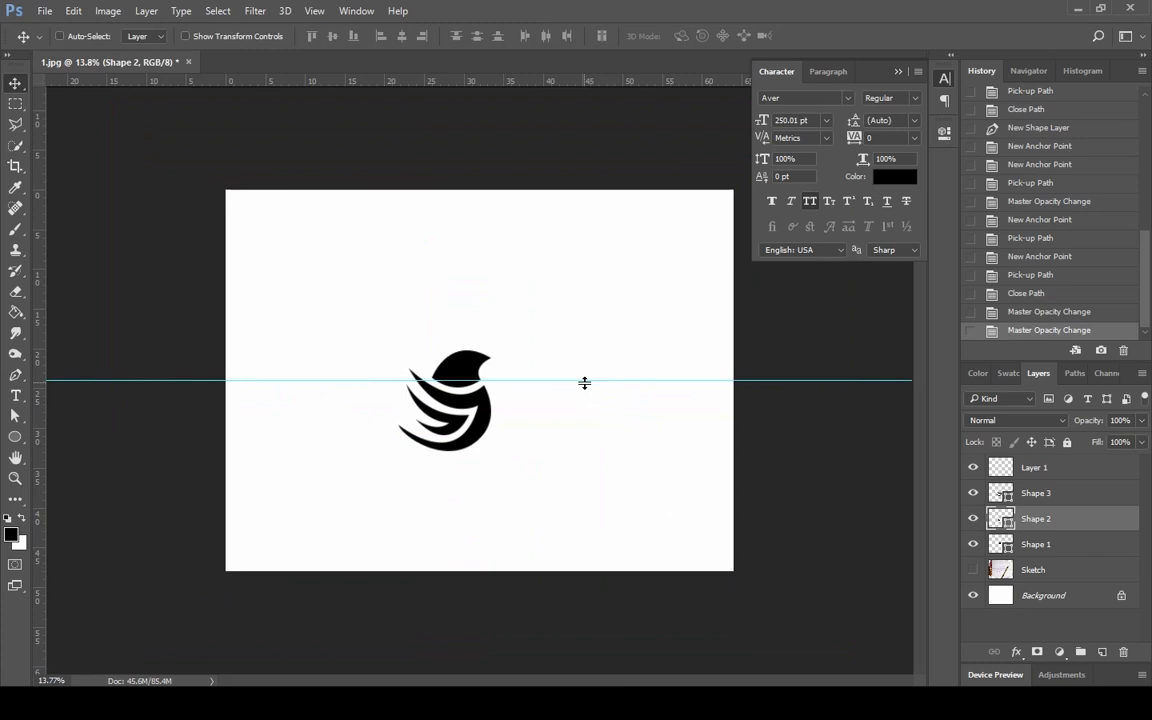
pyautogui.click(15, 396)
pyautogui.click(312, 500)
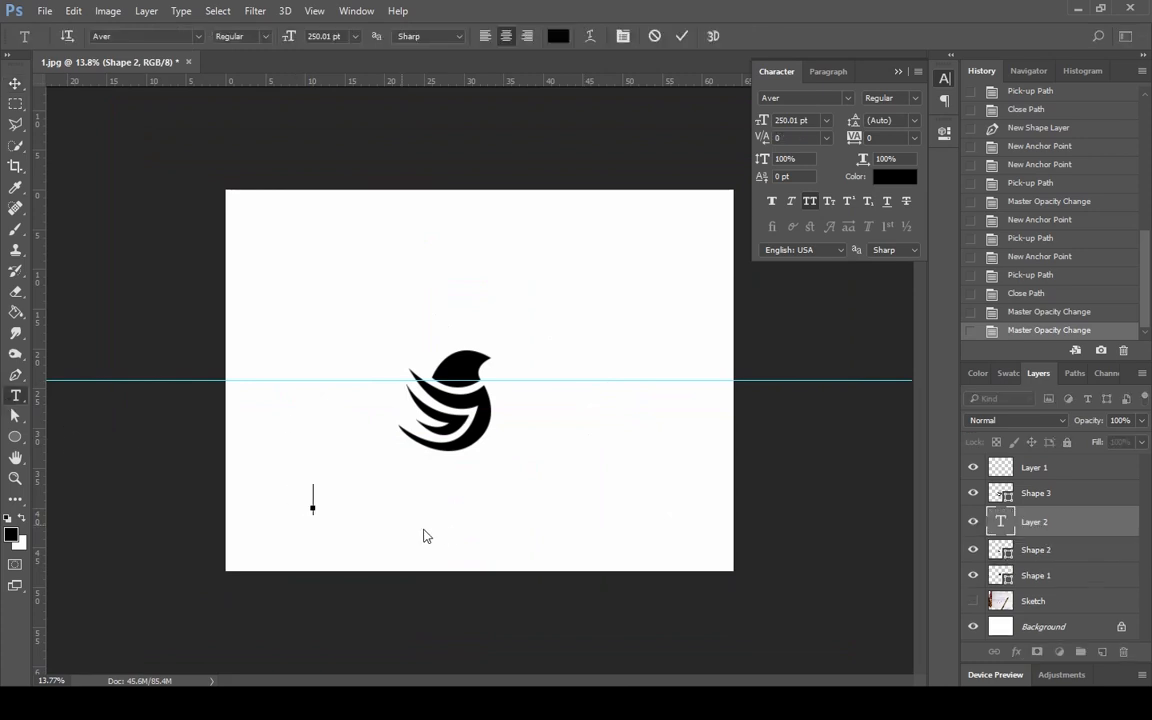
pyautogui.write('BLACK BI')
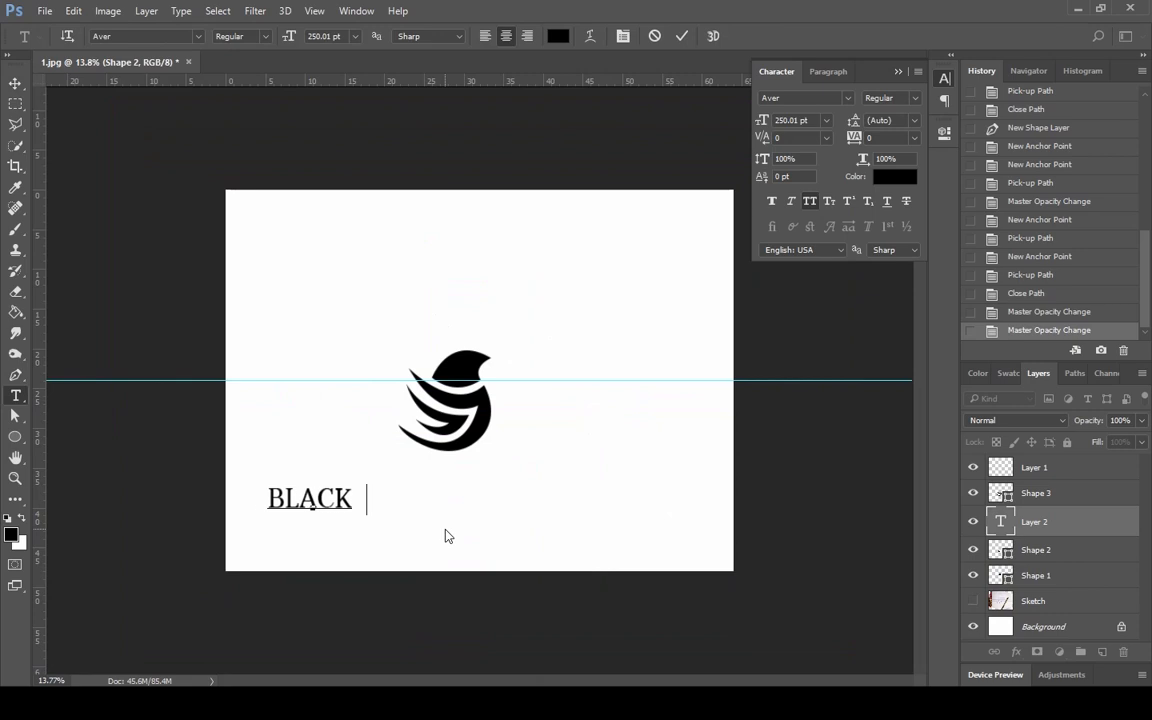
pyautogui.write('RD')
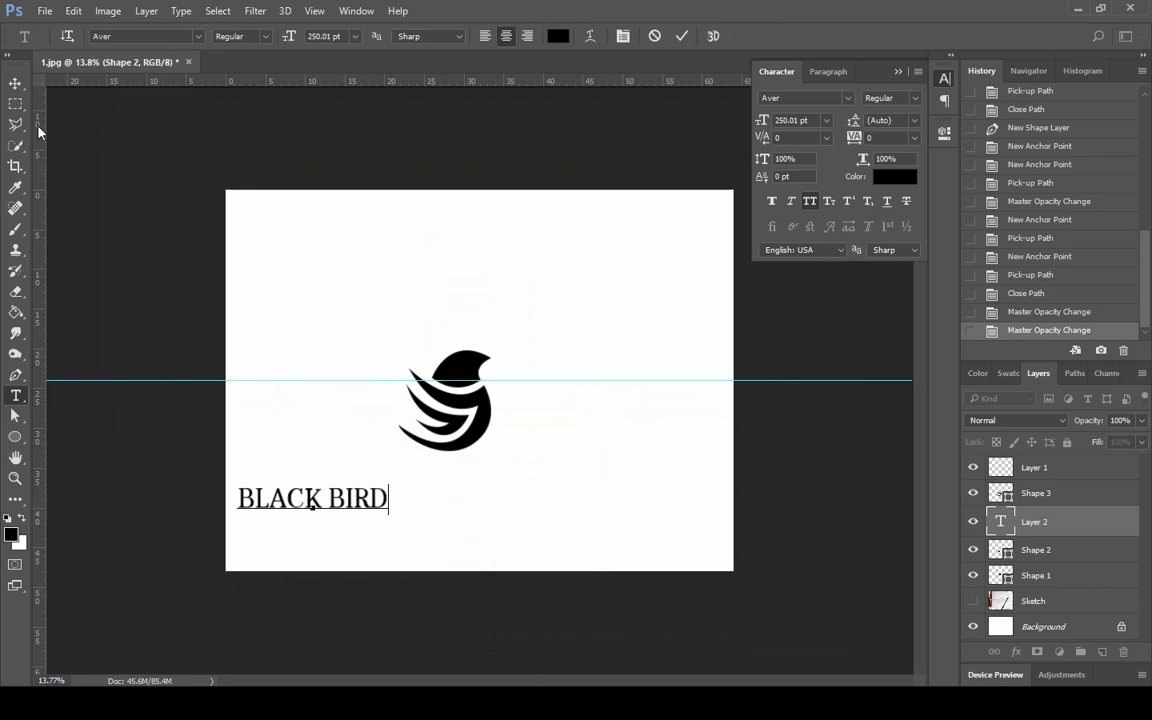
# Step: Move the BLACK BIRD text directly beneath the bird and bring its layer to the top of the layer stack
pyautogui.click(15, 83)
pyautogui.moveTo(369, 510); pyautogui.dragTo(502, 482)
pyautogui.moveTo(1047, 527); pyautogui.dragTo(1049, 460)
# Step: Group the Shape 1, Shape 2 and Shape 3 layers and delete the empty Layer 1
pyautogui.click(1050, 524)
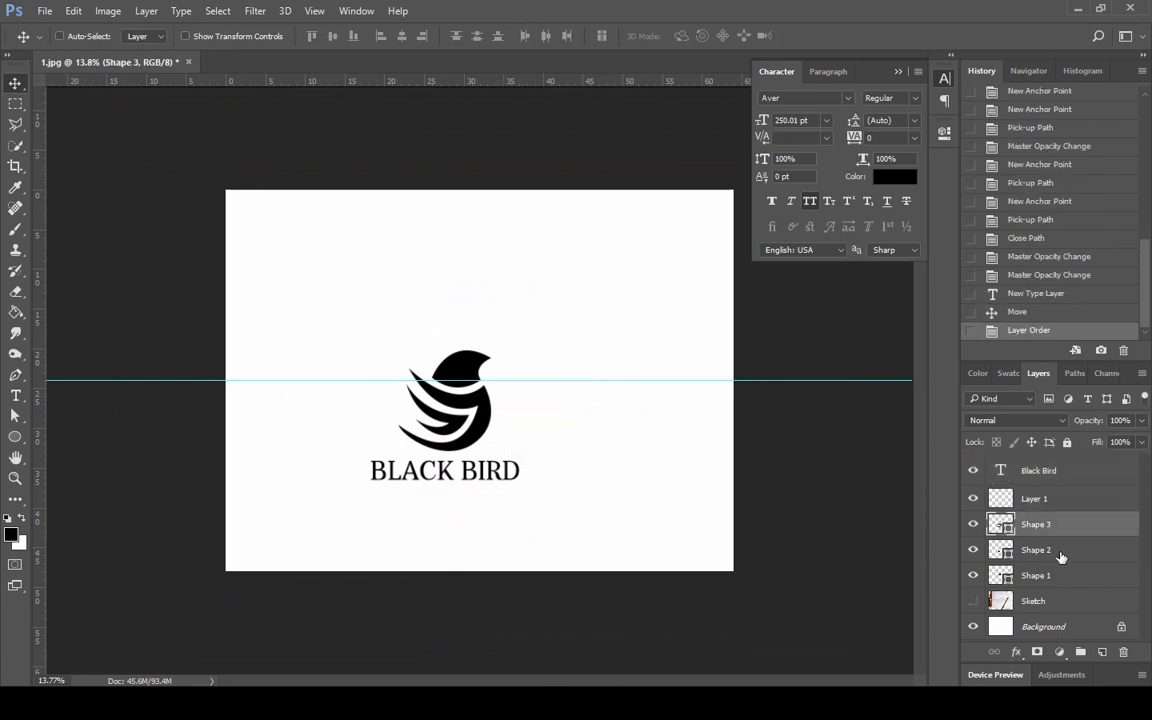
pyautogui.keyDown('shift'); pyautogui.click(1054, 550); pyautogui.keyUp('shift')
pyautogui.keyDown('shift'); pyautogui.click(1054, 576); pyautogui.keyUp('shift')
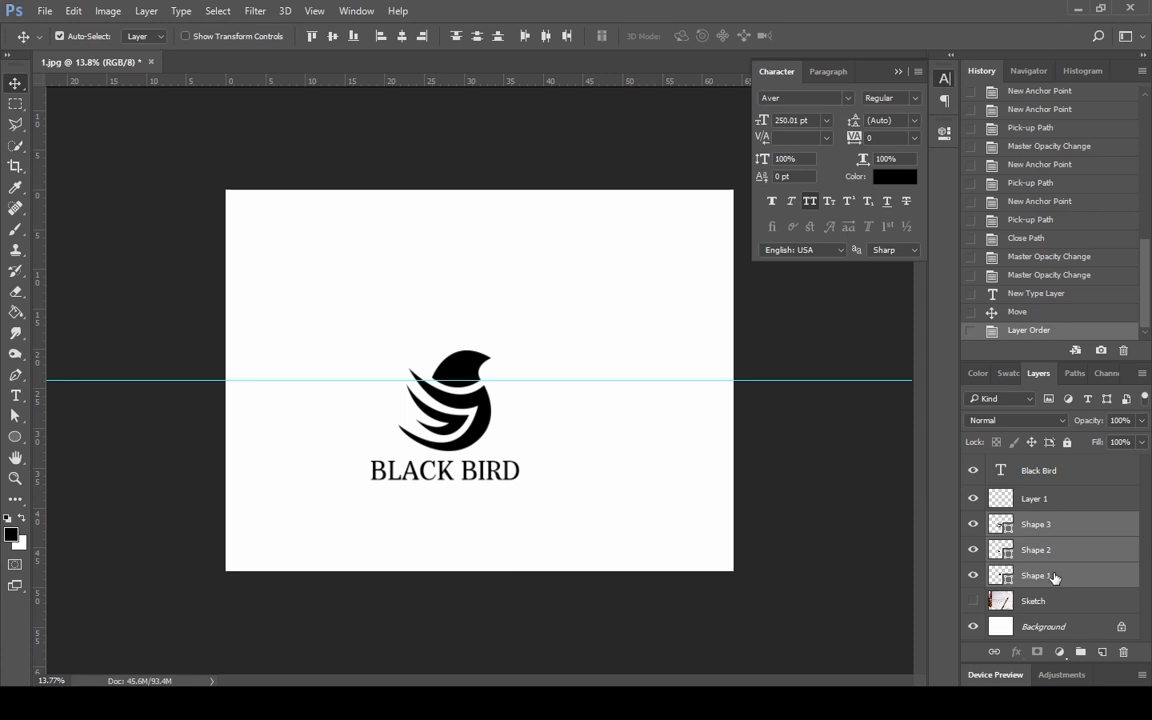
pyautogui.moveTo(1054, 577); pyautogui.dragTo(1080, 651)
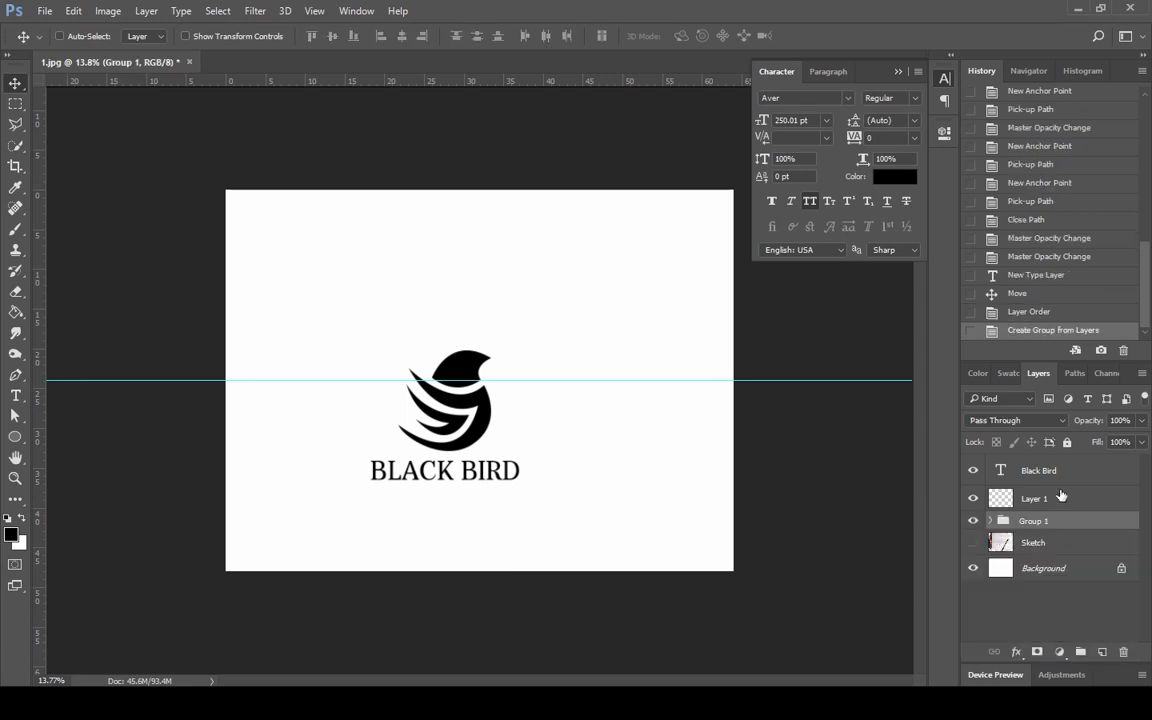
pyautogui.moveTo(1054, 507); pyautogui.dragTo(1123, 651)
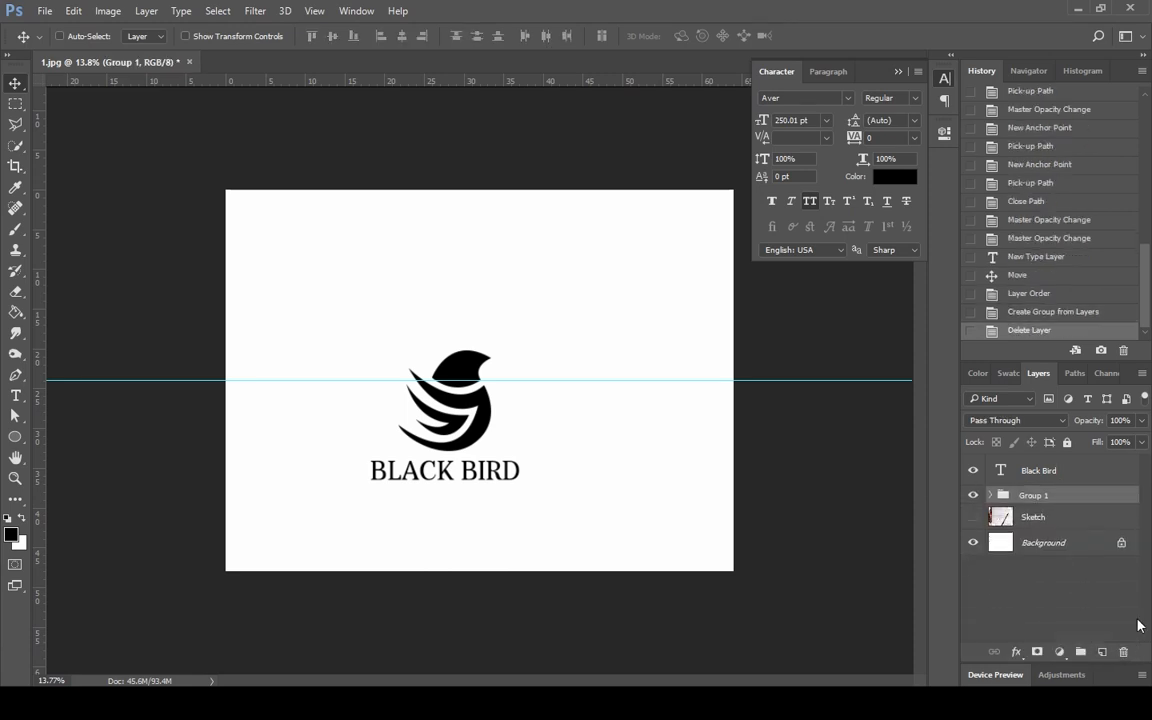
# Step: Centre the grouped bird horizontally on the canvas, slightly higher up, and remove the horizontal guide
pyautogui.click(1025, 476)
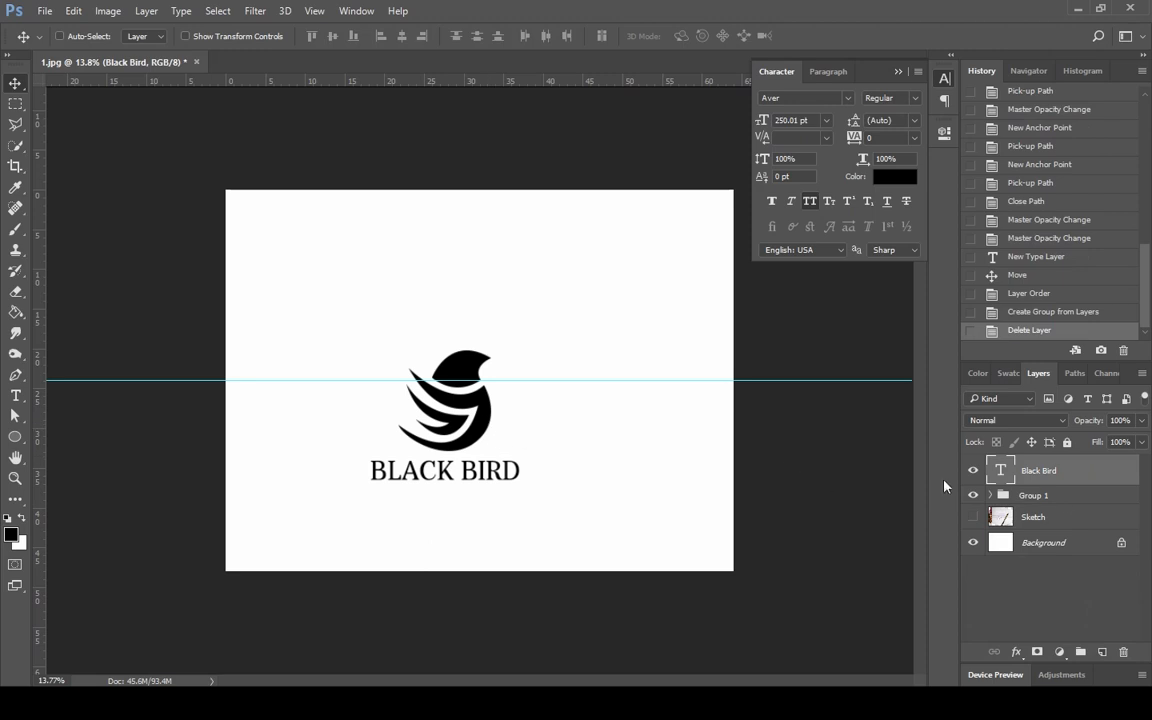
pyautogui.click(1060, 497)
pyautogui.moveTo(492, 446); pyautogui.dragTo(516, 445)
pyautogui.moveTo(602, 380); pyautogui.dragTo(640, 20)
pyautogui.moveTo(505, 420); pyautogui.dragTo(518, 398)
# Step: Centre the BLACK BIRD text just below the bird, leaving a small gap between them
pyautogui.rightClick(512, 469)
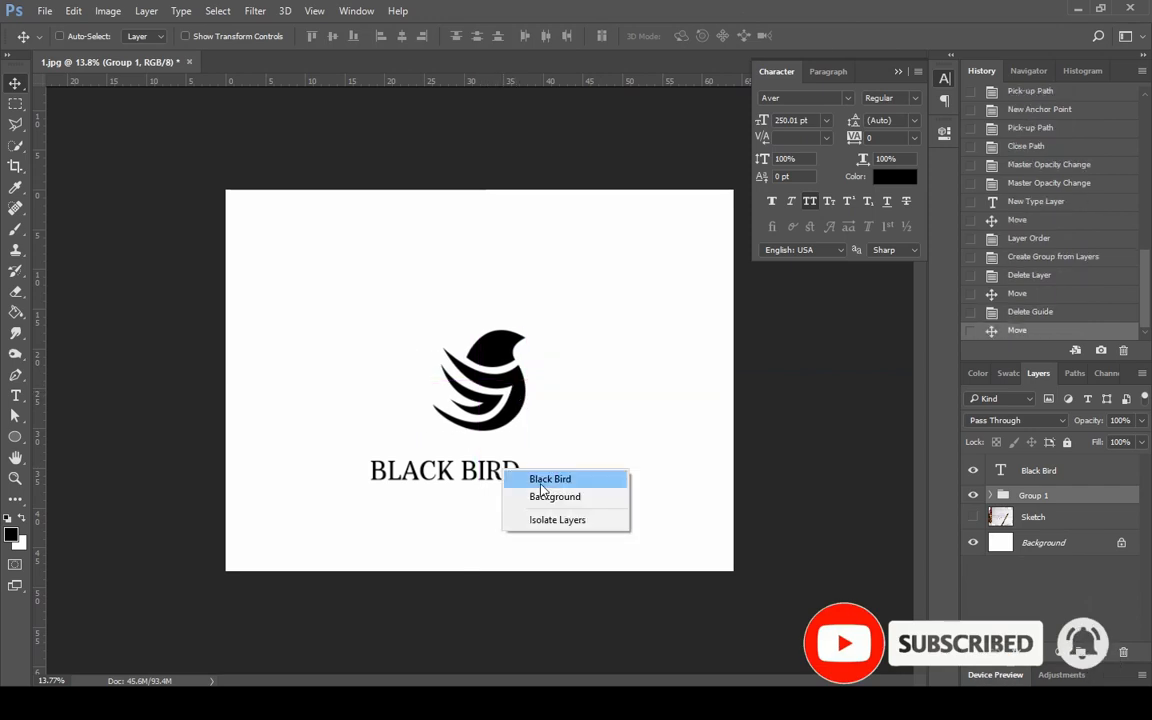
pyautogui.click(530, 476)
pyautogui.moveTo(505, 470); pyautogui.dragTo(538, 454)
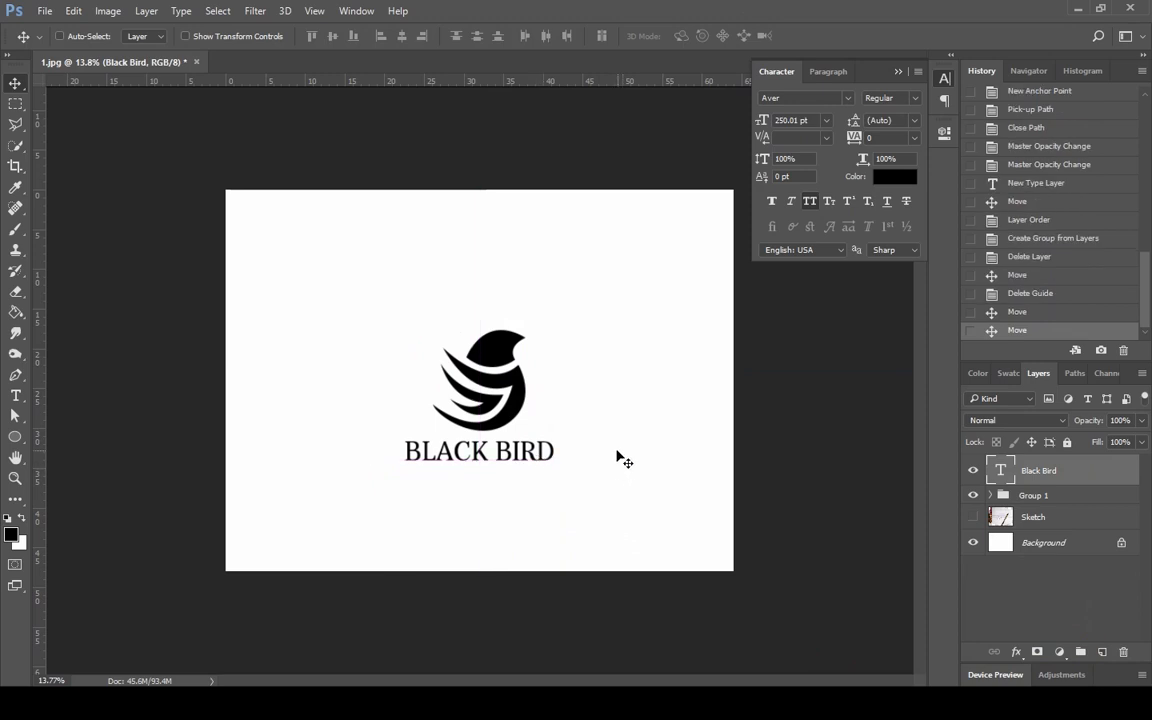
pyautogui.moveTo(545, 491); pyautogui.dragTo(549, 495)
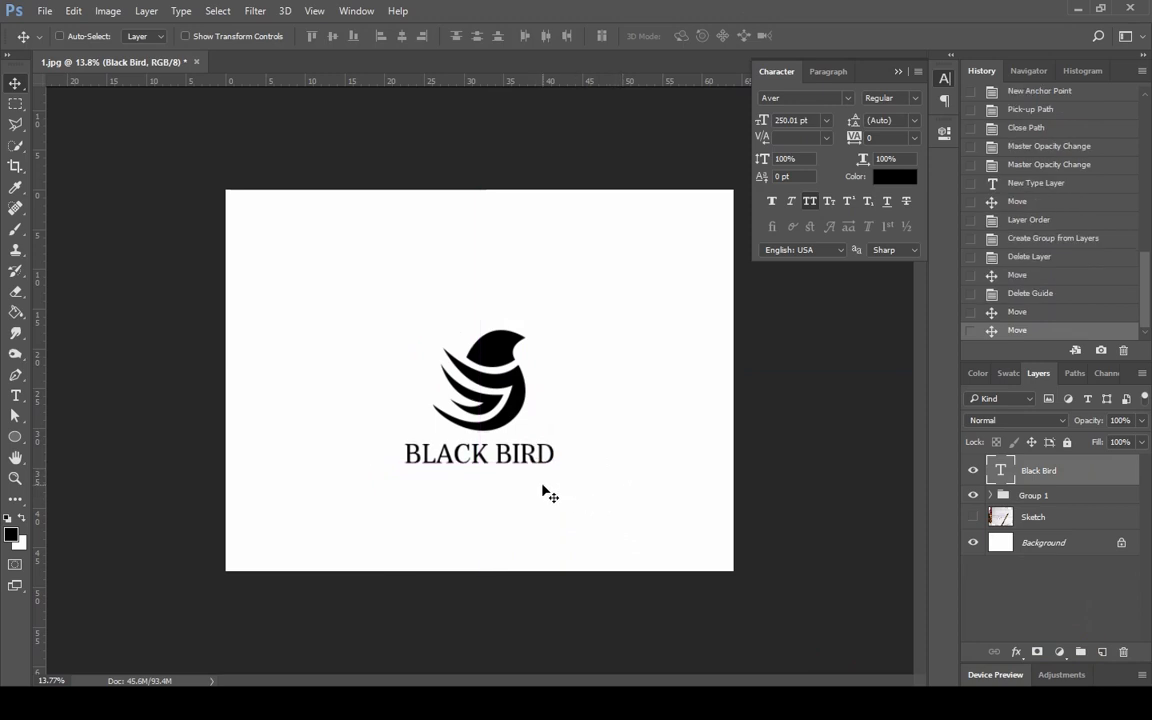
# Step: Add a new text layer reading PIXEL DESIGN below the BLACK BIRD caption
pyautogui.scroll(4, 540, 490)
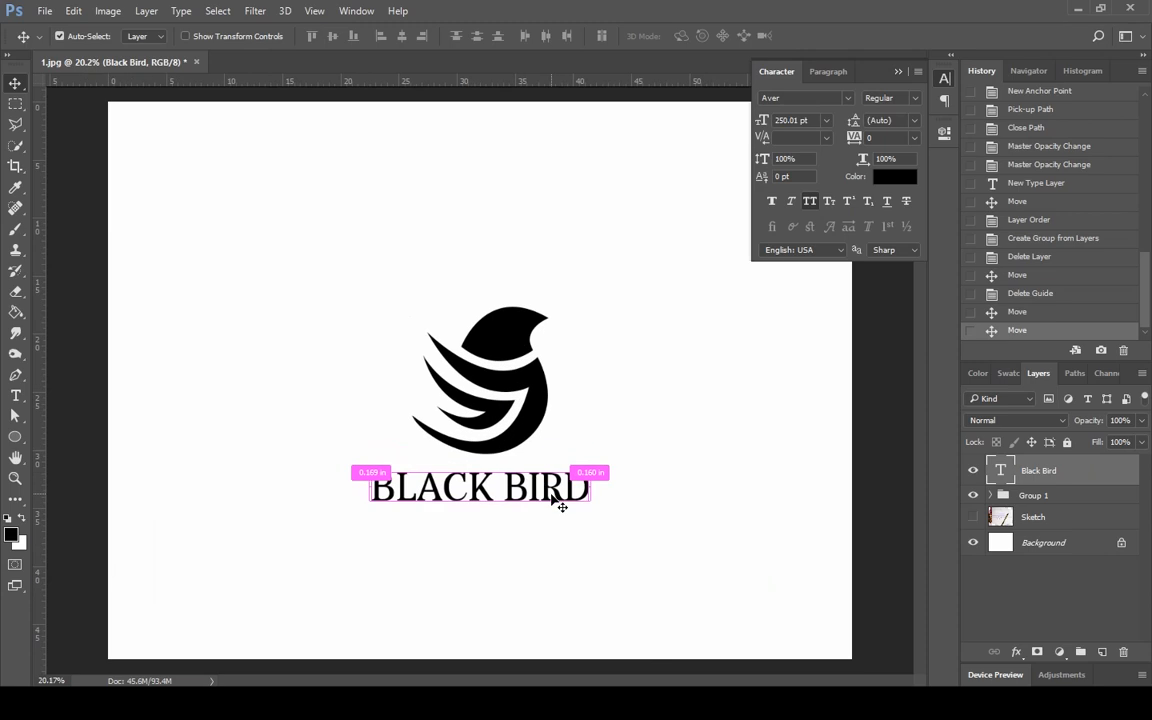
pyautogui.click(18, 398)
pyautogui.click(370, 592)
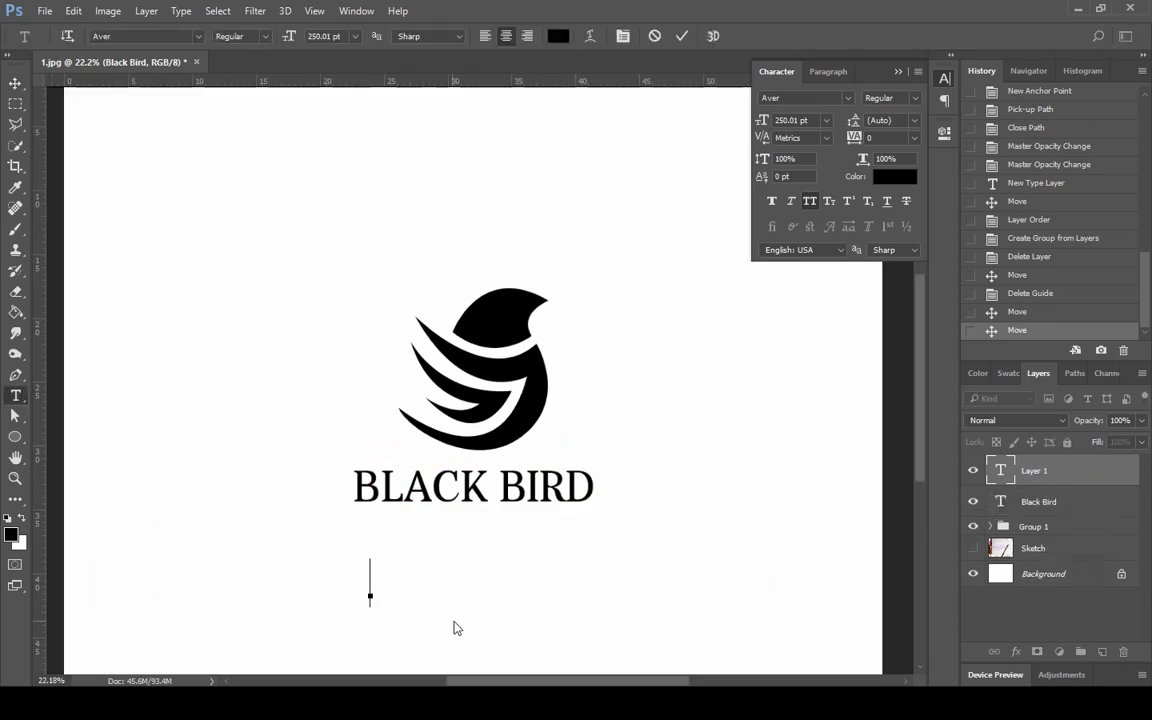
pyautogui.write('PI')
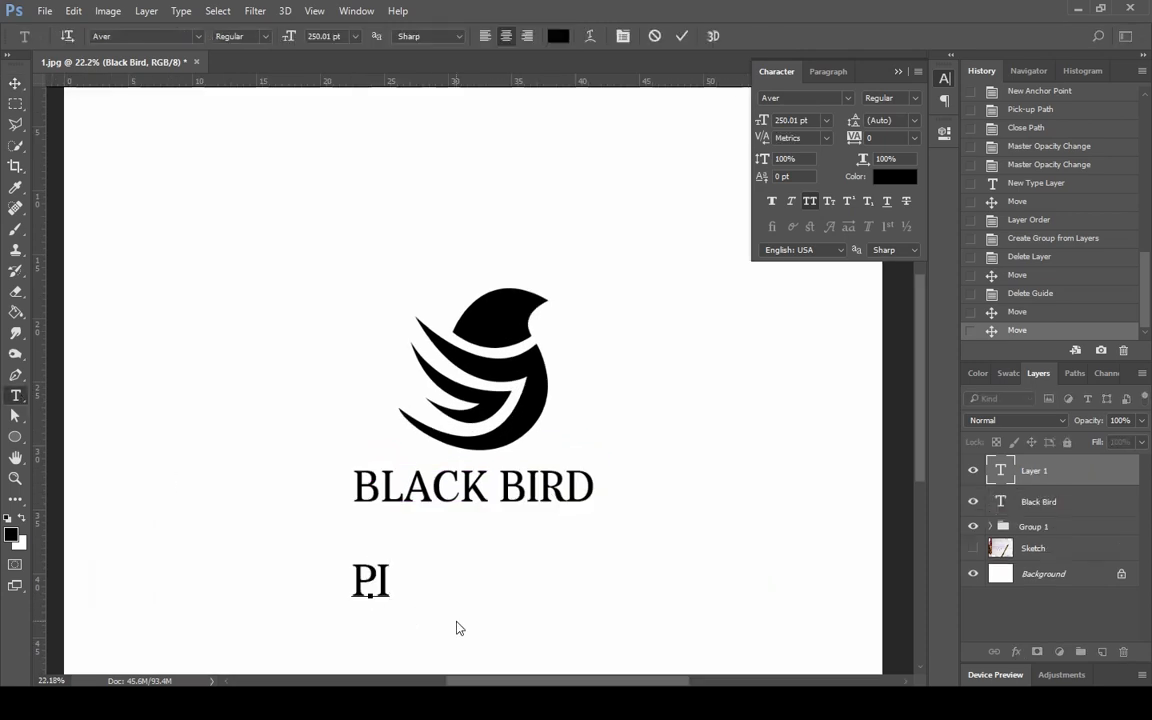
pyautogui.write('XE')
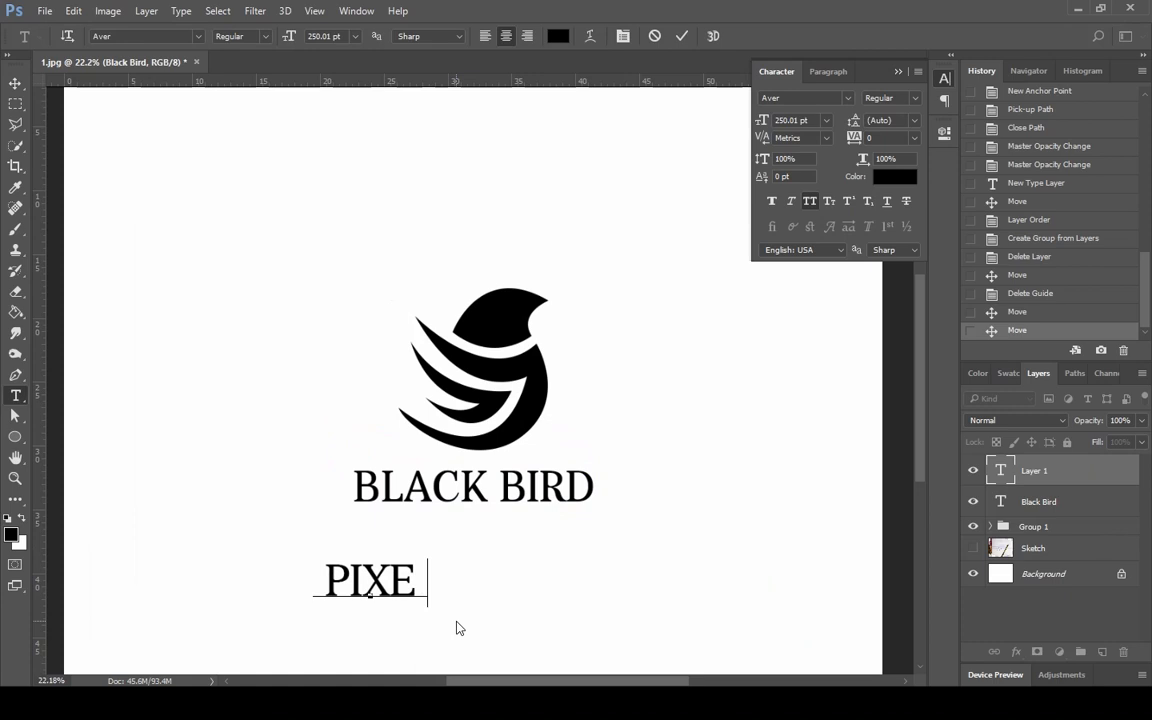
pyautogui.write('L DESIGN')
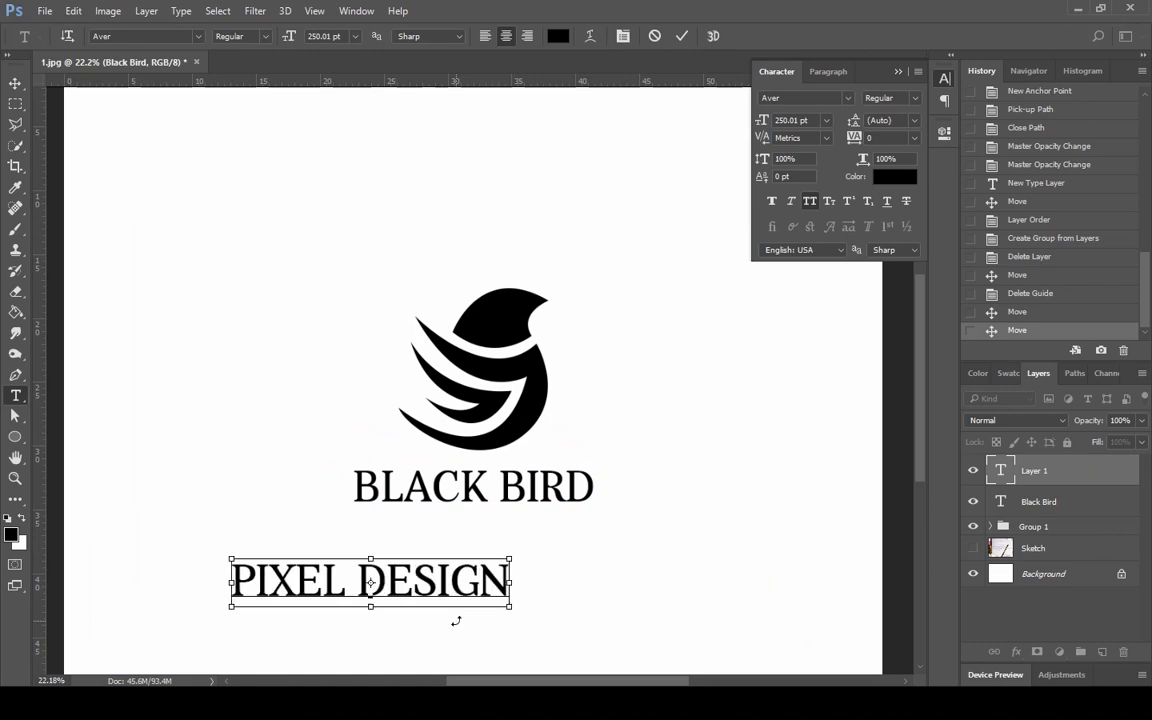
# Step: Set the PIXEL DESIGN text to 102.01 pt with 600 tracking and place it directly beneath BLACK BIRD, matching its width
pyautogui.hotkey('ctrl', 'a')
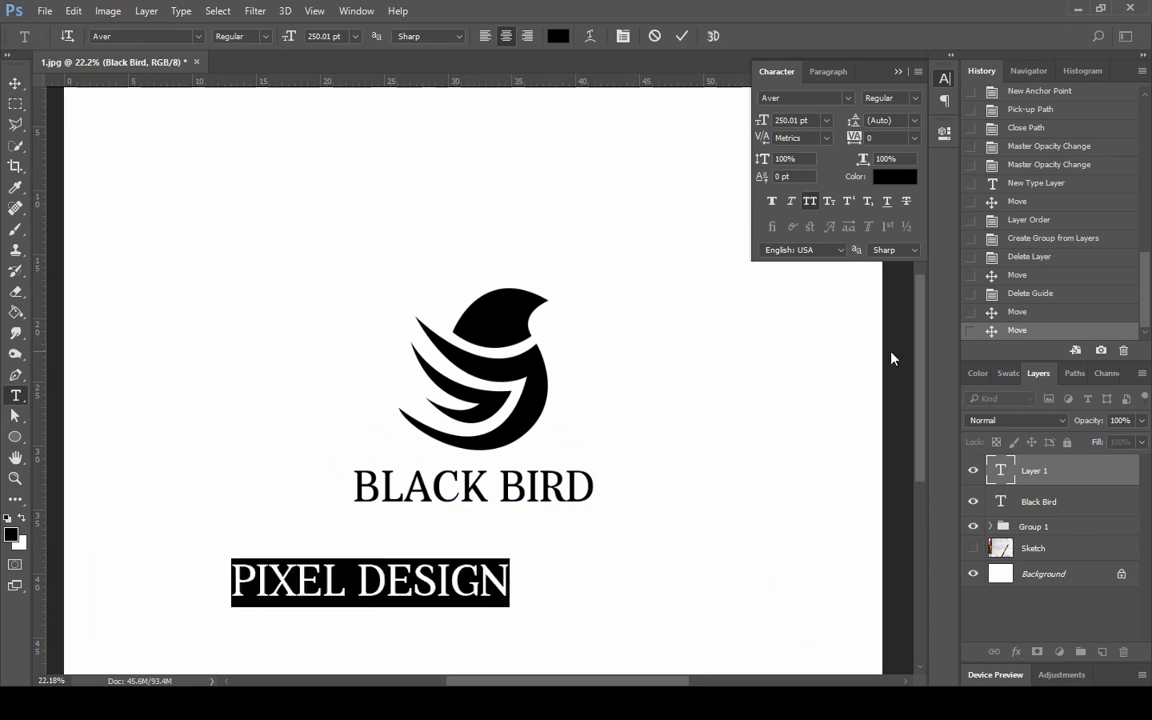
pyautogui.moveTo(762, 127); pyautogui.dragTo(645, 139)
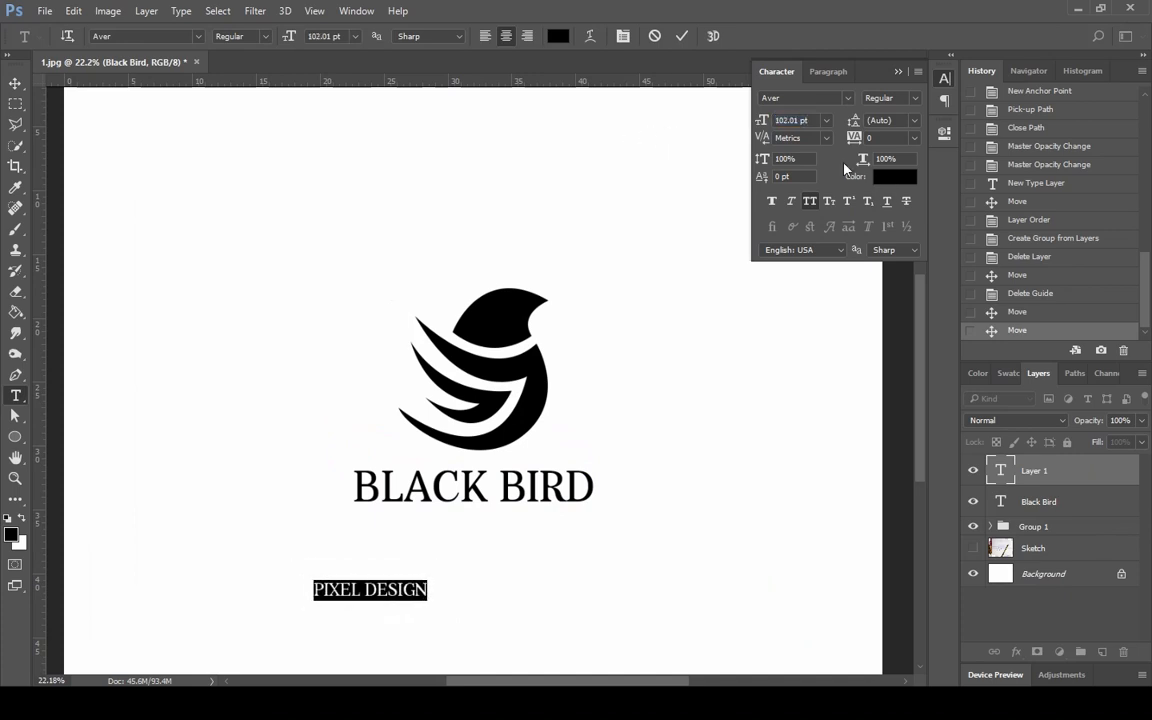
pyautogui.moveTo(851, 138); pyautogui.dragTo(871, 139)
pyautogui.moveTo(494, 640); pyautogui.dragTo(592, 569)
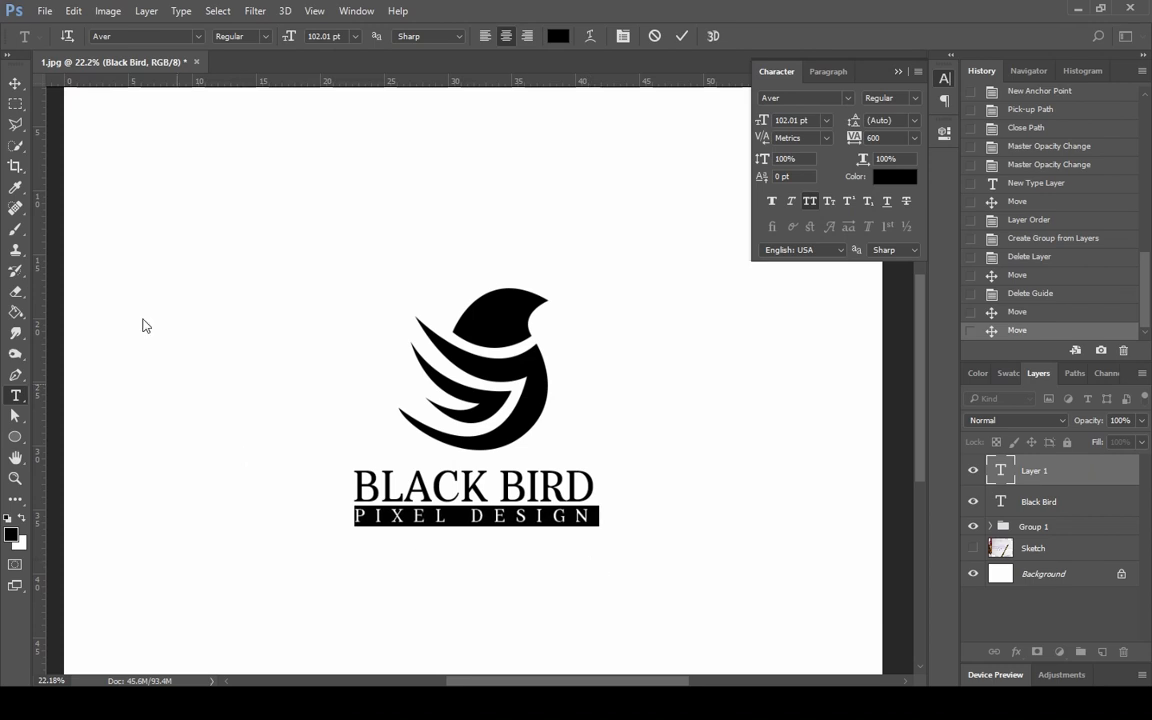
pyautogui.click(15, 83)
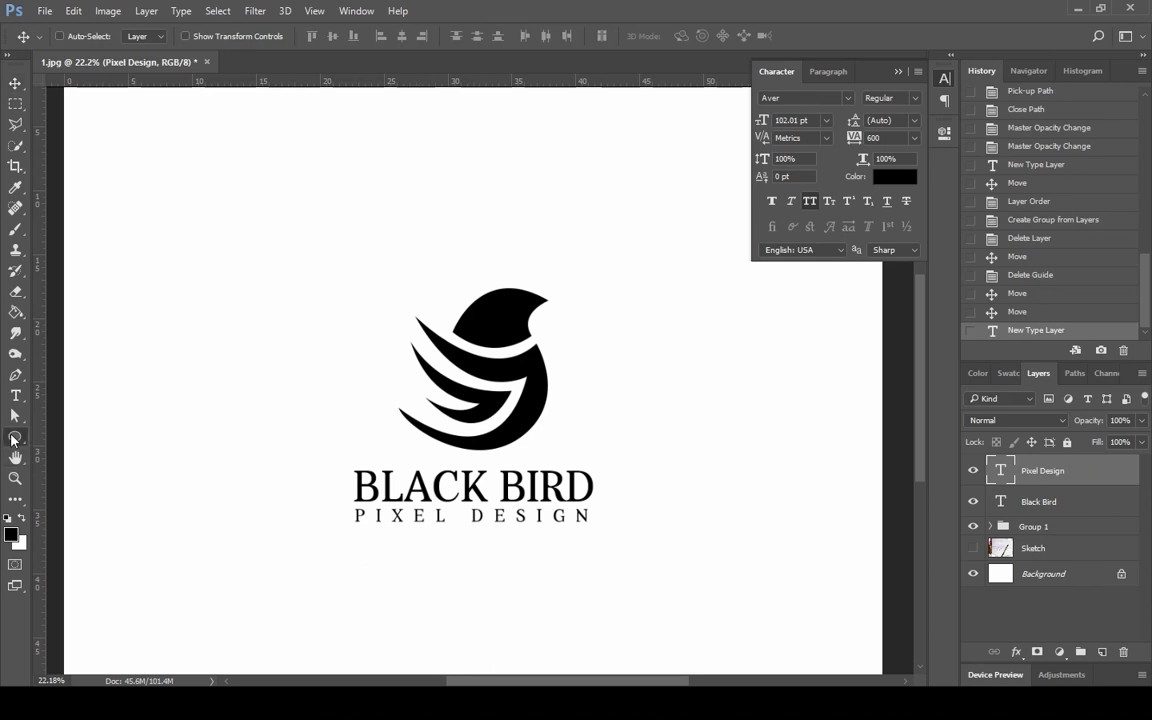
# Step: Draw a black rectangle about 1363 × 127 px around the PIXEL DESIGN line, on a layer just above the Black Bird text layer
pyautogui.rightClick(15, 437)
pyautogui.click(85, 439)
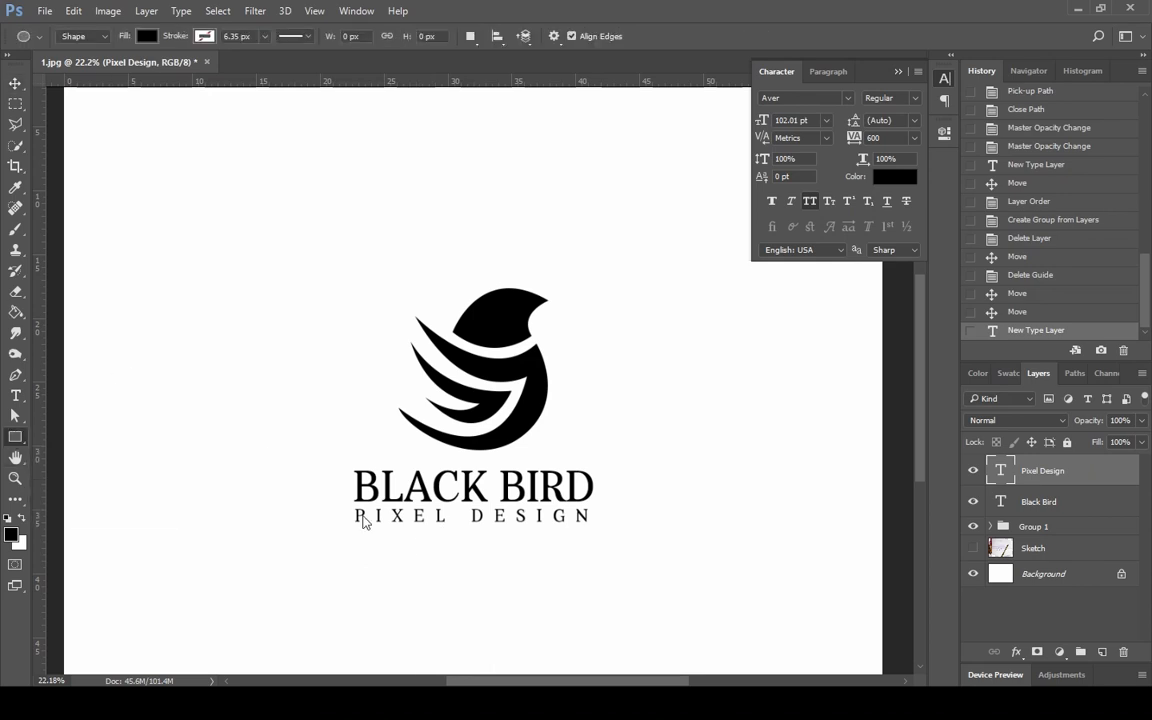
pyautogui.hotkey('ctrl', '0')
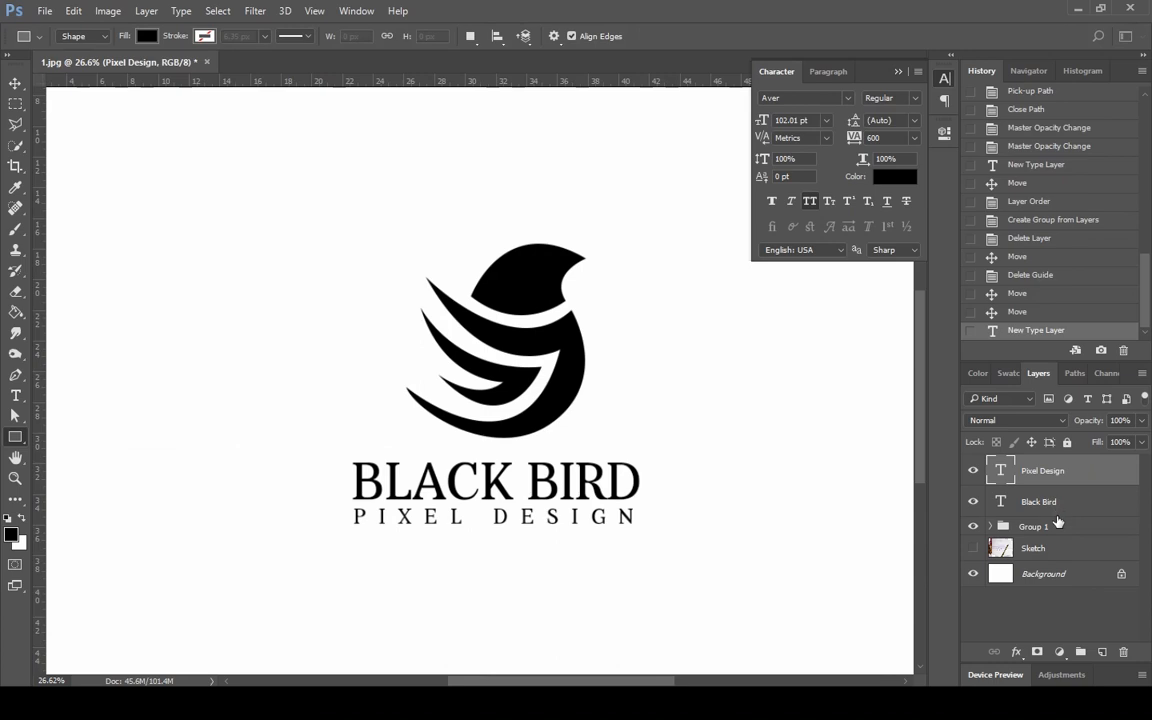
pyautogui.click(1058, 510)
pyautogui.scroll(3, 369, 546)
pyautogui.scroll(2, 369, 546)
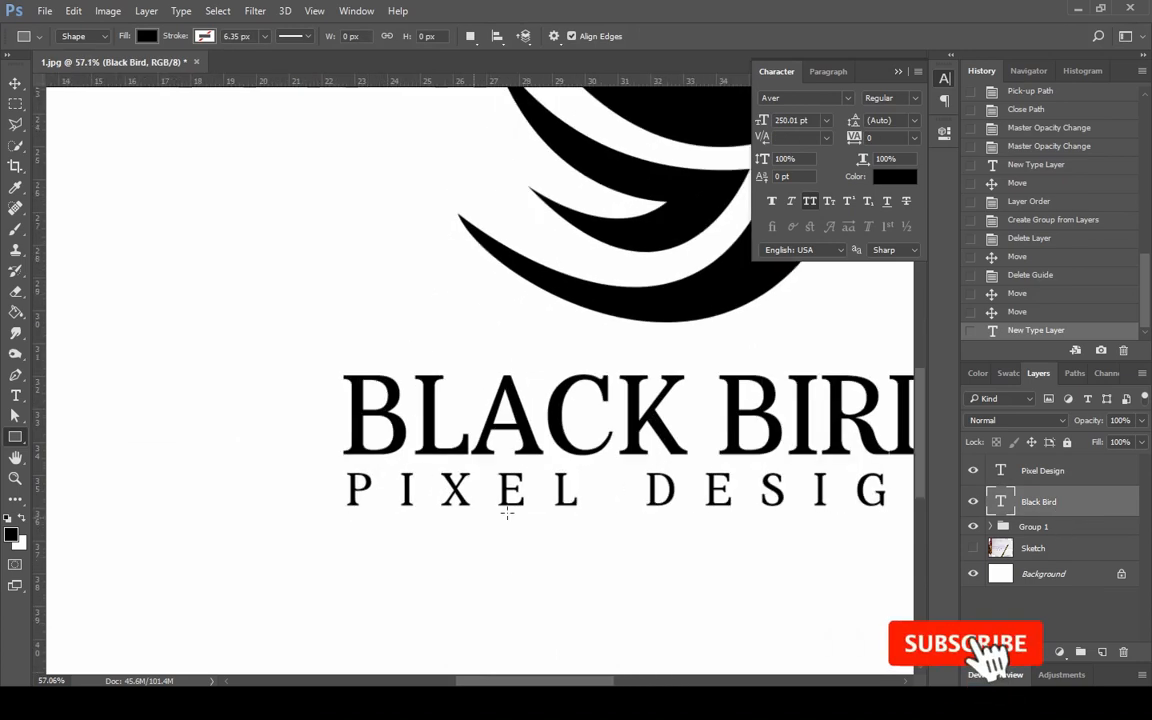
pyautogui.moveTo(594, 487); pyautogui.dragTo(421, 459)
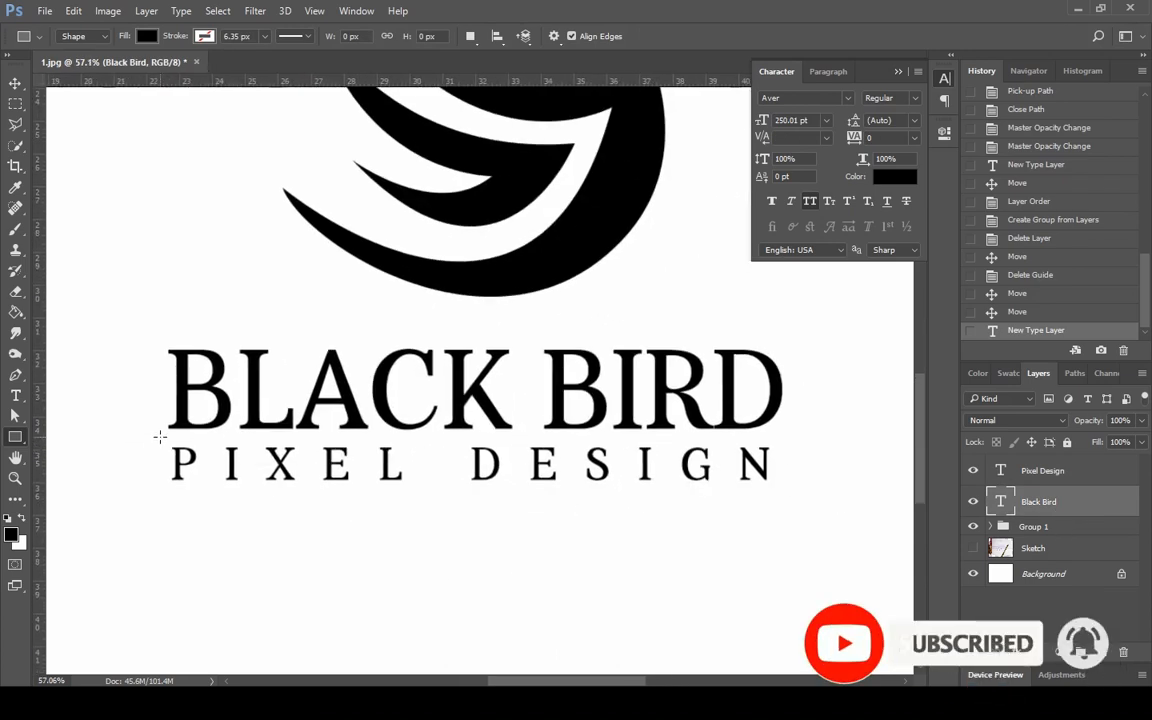
pyautogui.moveTo(160, 436); pyautogui.dragTo(781, 493)
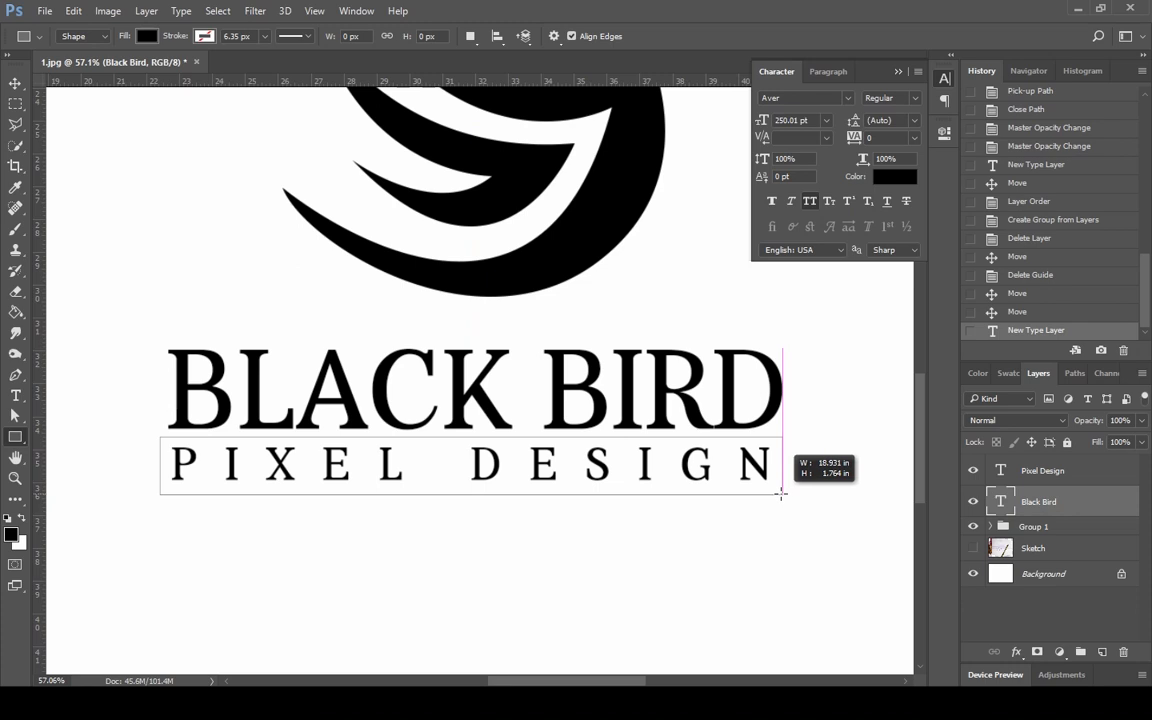
pyautogui.moveTo(781, 493); pyautogui.dragTo(781, 493)
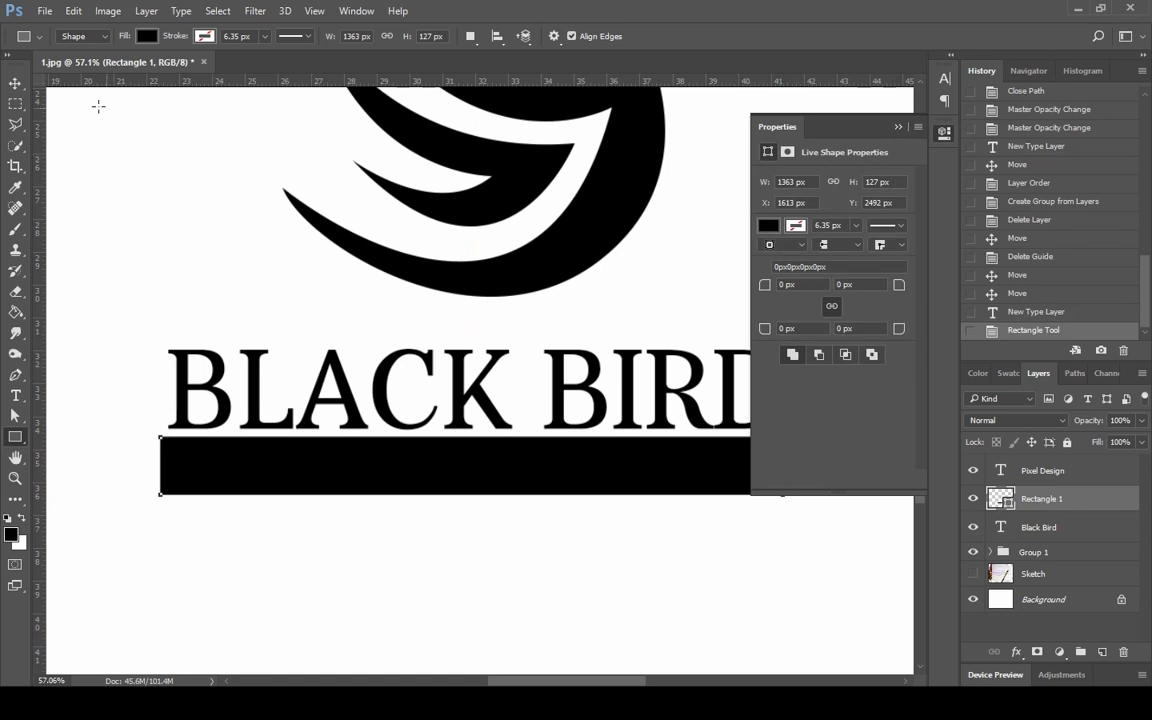
pyautogui.click(15, 83)
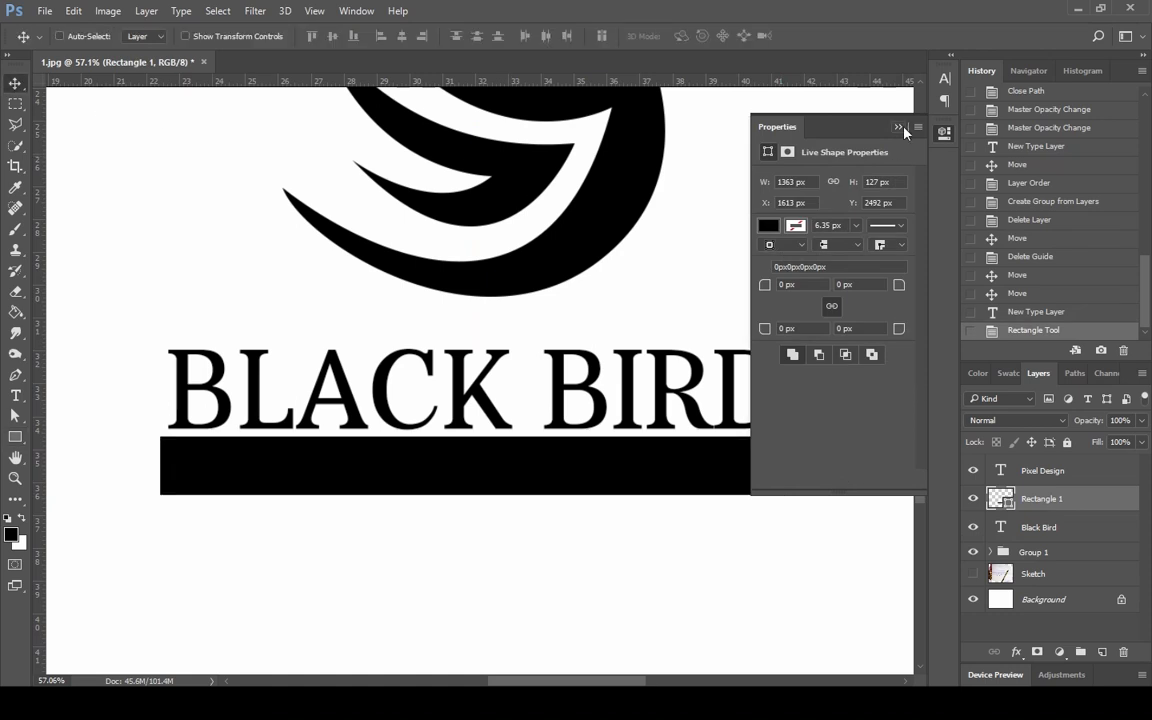
pyautogui.click(902, 127)
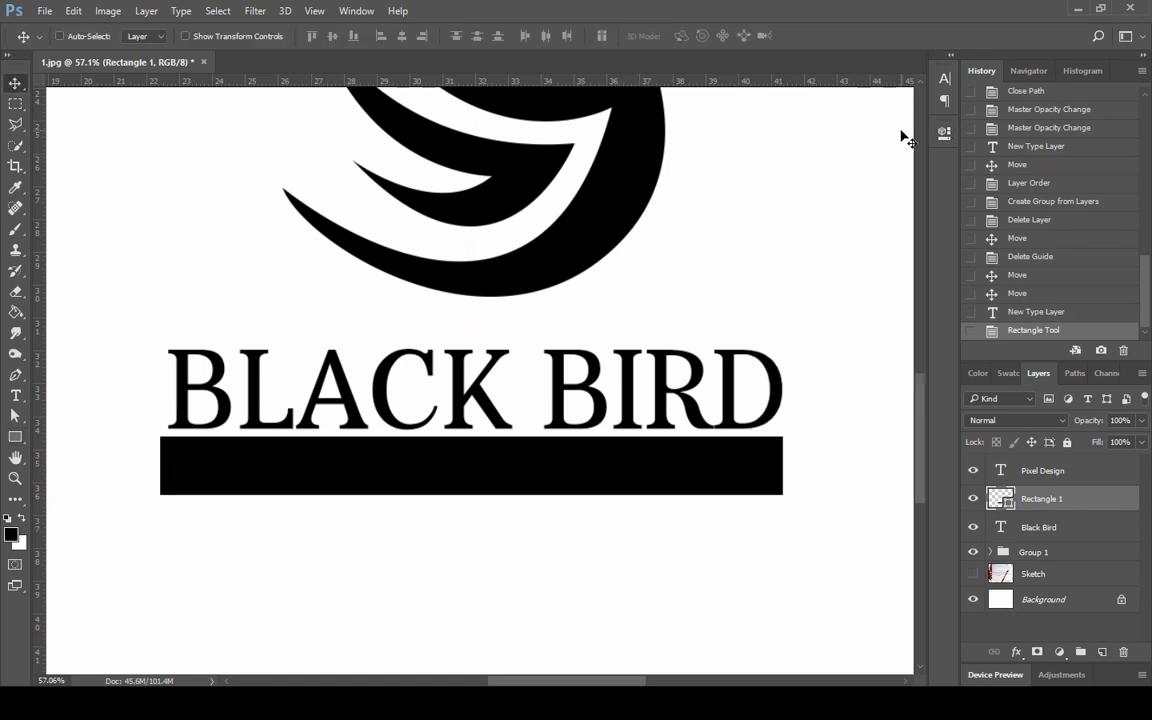
# Step: Change the PIXEL DESIGN text color to white so it stands out against the black rectangle
pyautogui.click(1053, 477)
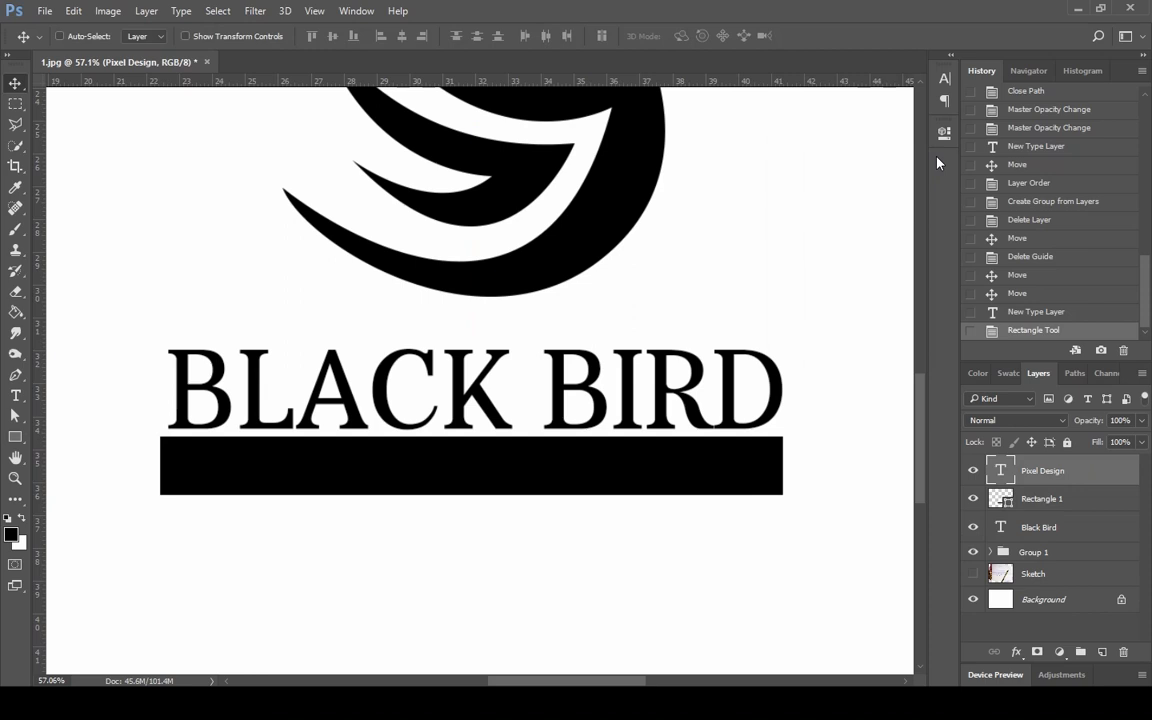
pyautogui.click(945, 86)
pyautogui.click(890, 180)
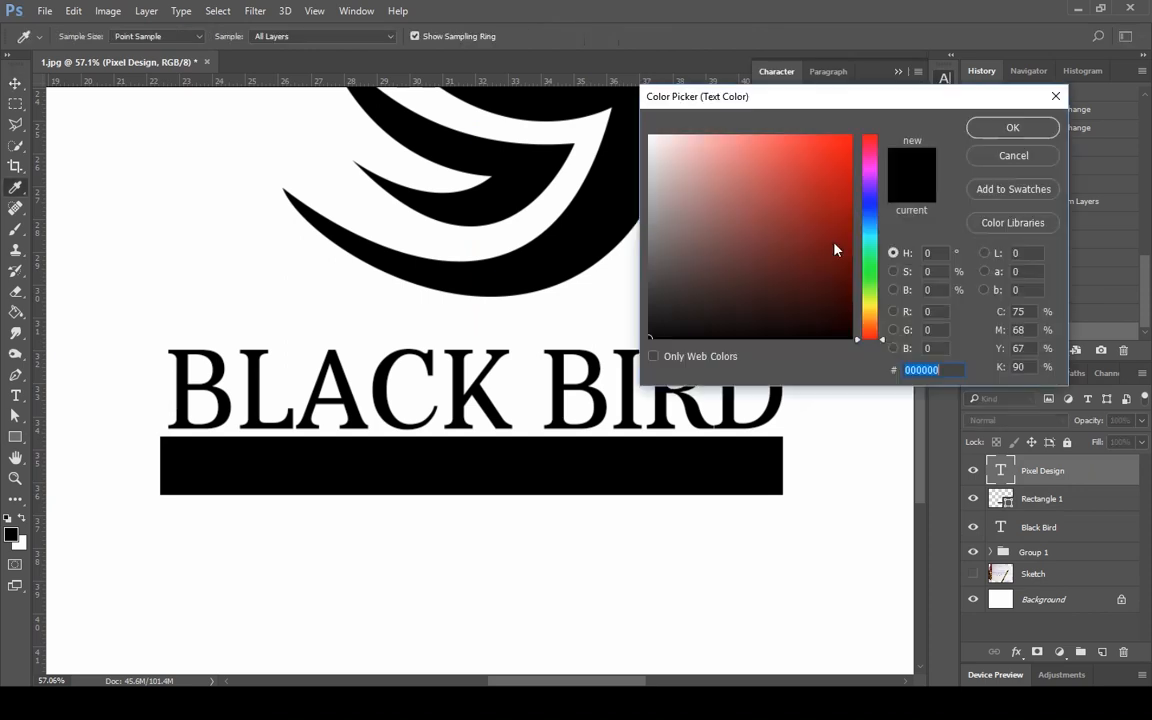
pyautogui.click(650, 141)
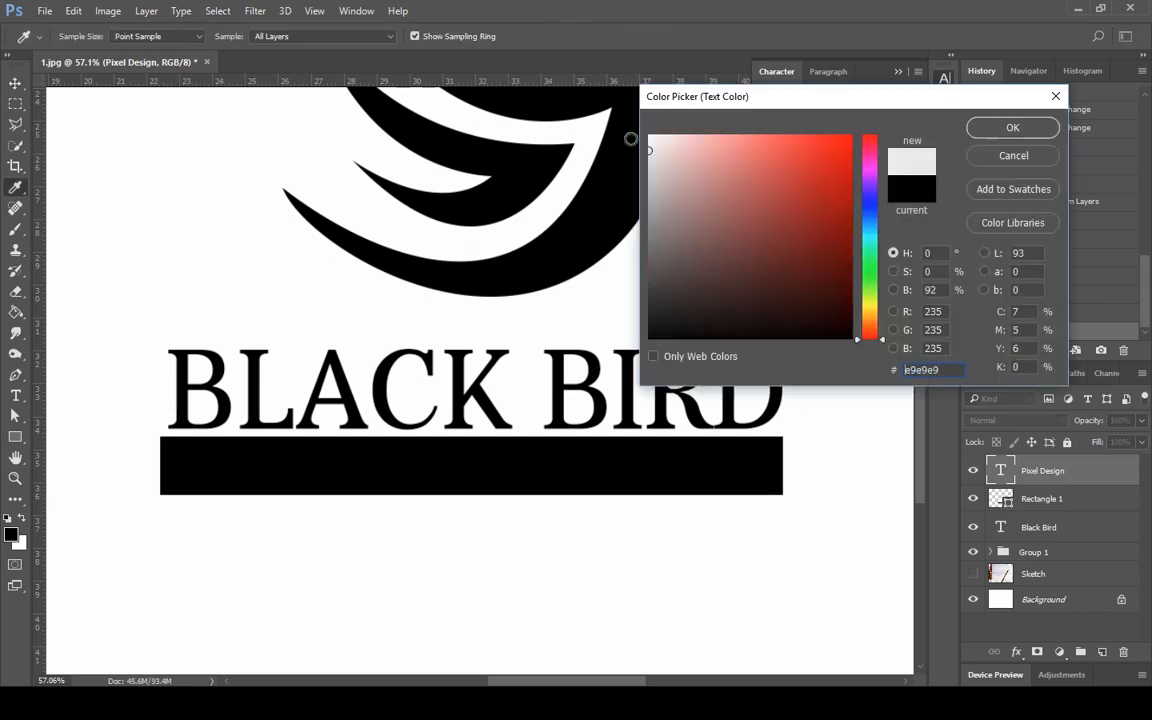
pyautogui.click(1005, 129)
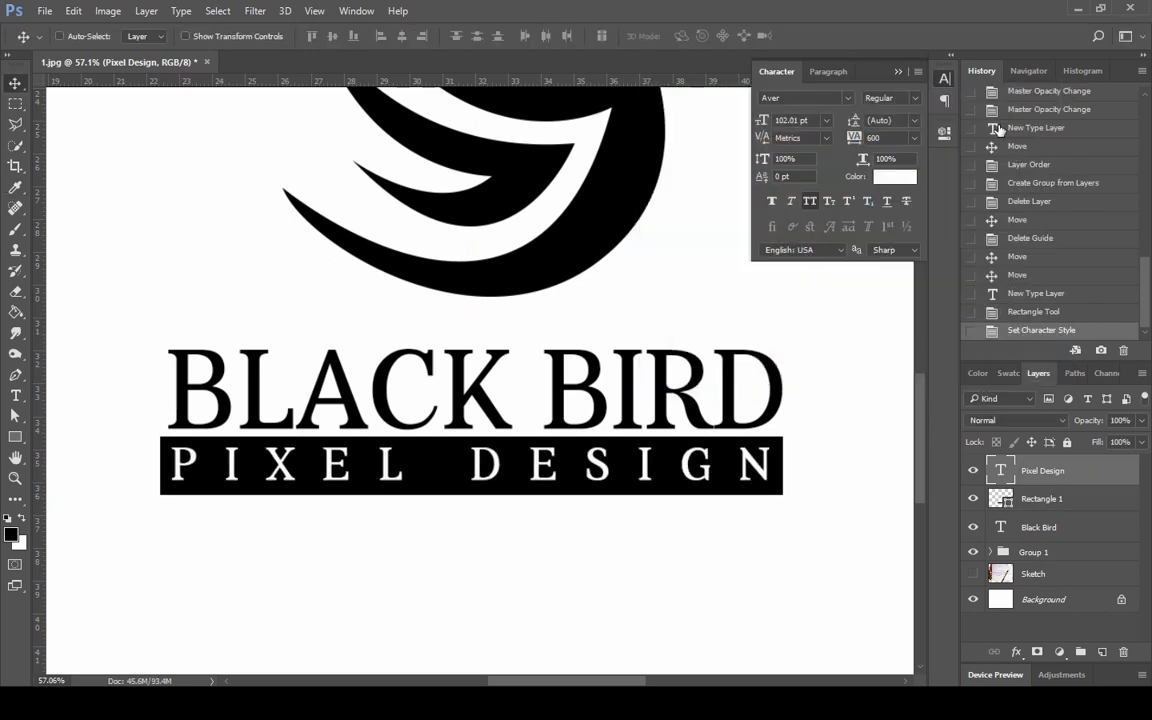
# Step: Set the foreground color to white
pyautogui.click(12, 538)
pyautogui.moveTo(753, 267); pyautogui.dragTo(449, 76)
pyautogui.click(984, 133)
pyautogui.scroll(-5, 820, 465)
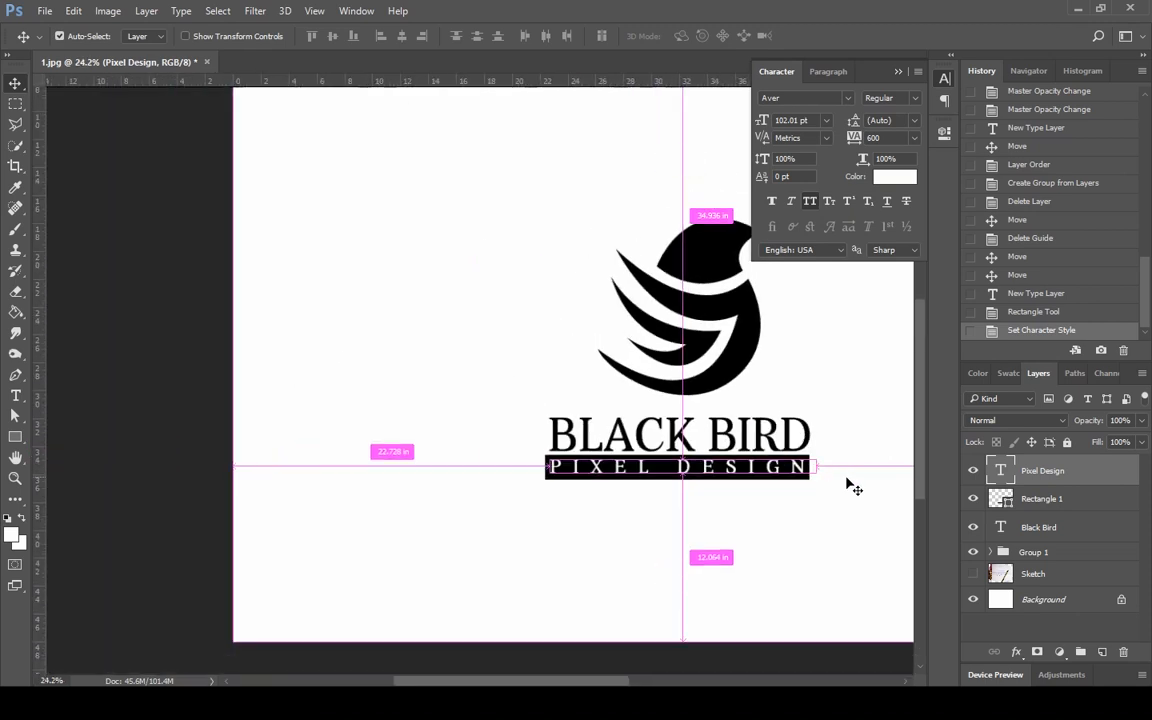
pyautogui.moveTo(842, 396); pyautogui.dragTo(657, 404)
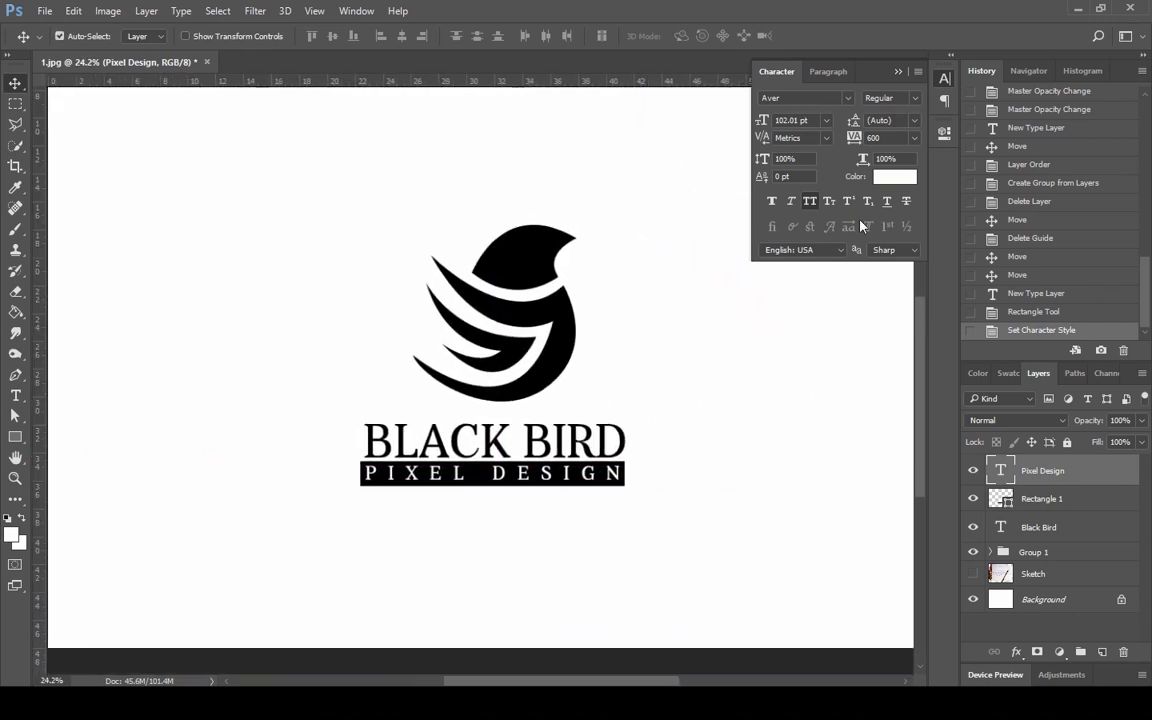
pyautogui.click(898, 71)
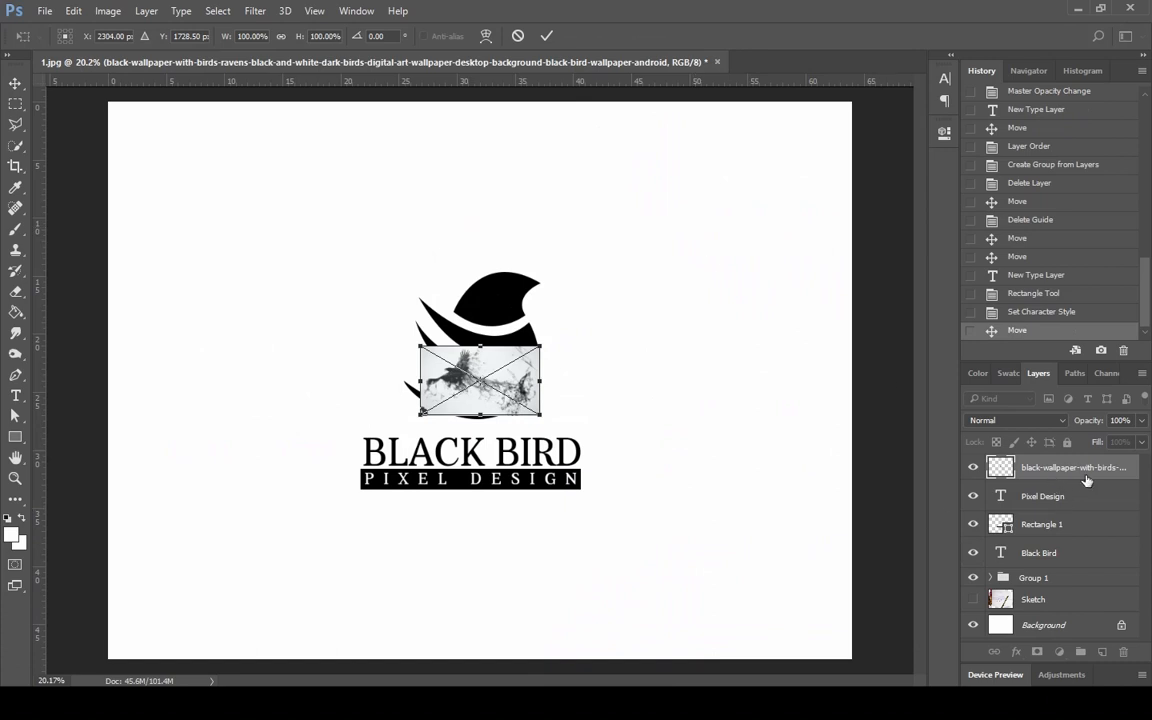
# Step: Enlarge the placed black bird wallpaper image to cover the whole canvas and move its layer between Group 1 and Sketch
pyautogui.scroll(-5, 560, 408)
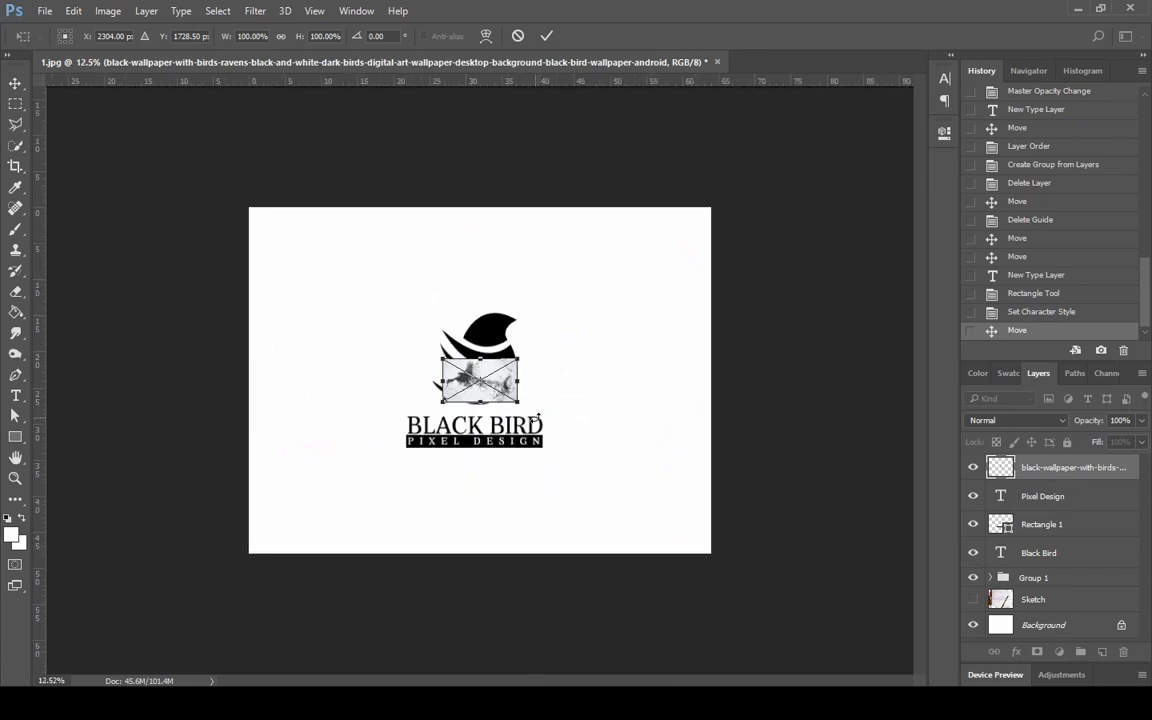
pyautogui.moveTo(509, 398); pyautogui.dragTo(721, 506)
pyautogui.press('Return')
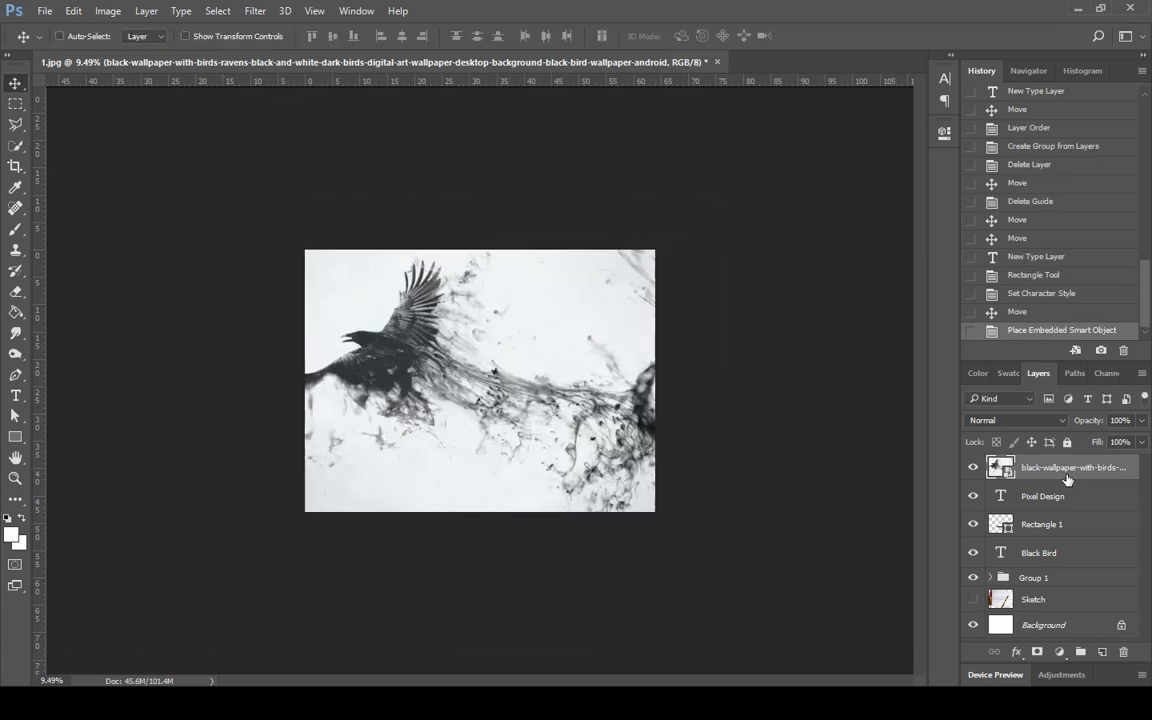
pyautogui.moveTo(1064, 478); pyautogui.dragTo(1076, 590)
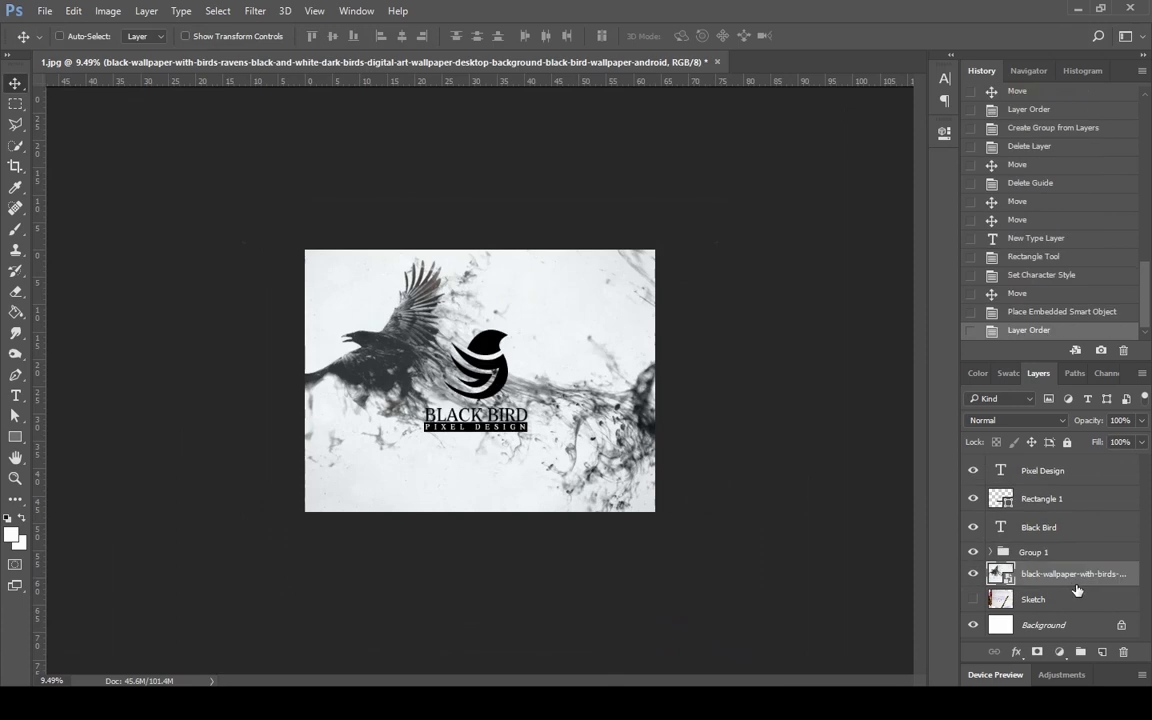
# Step: Lower the opacity of the bird wallpaper layer to 17% for a faint background behind the logo
pyautogui.click(1145, 426)
pyautogui.moveTo(1139, 442); pyautogui.dragTo(1080, 443)
pyautogui.scroll(5, 688, 467)
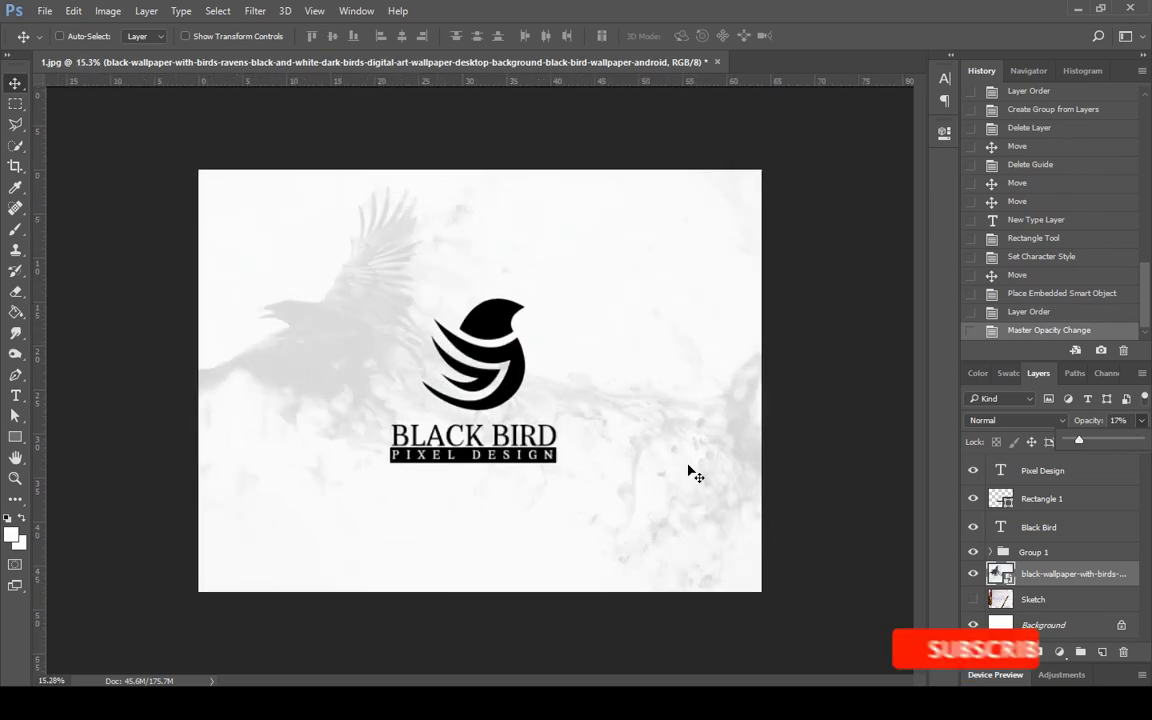
pyautogui.scroll(3, 688, 467)
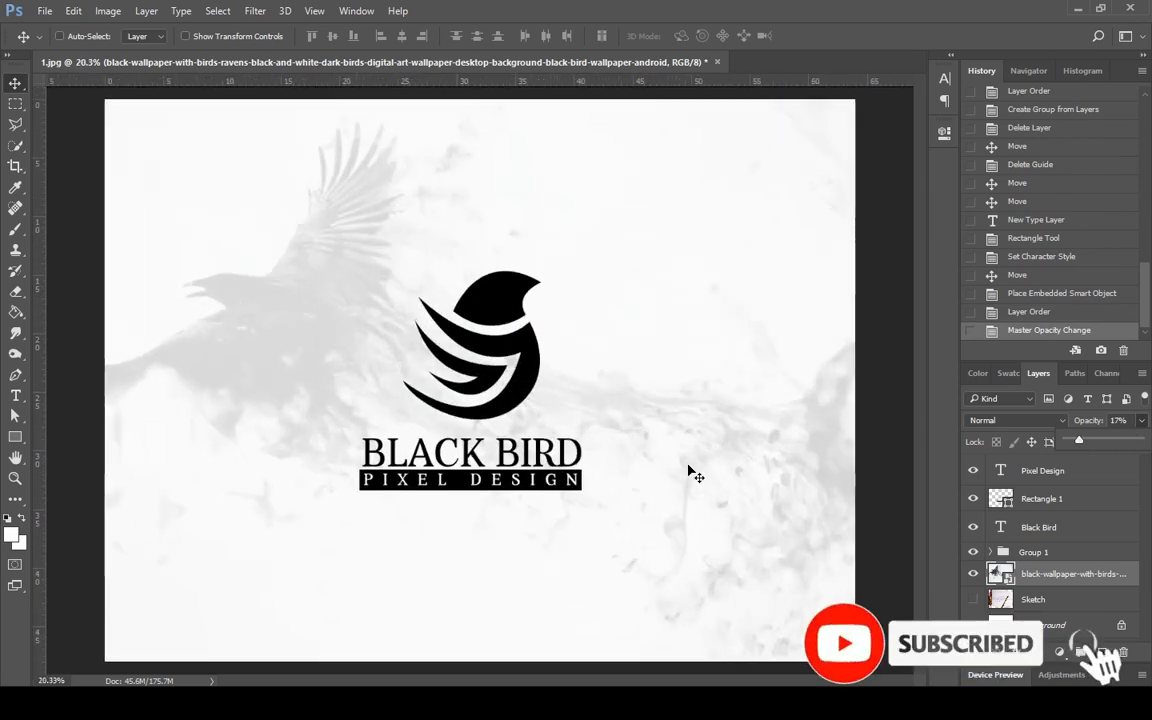